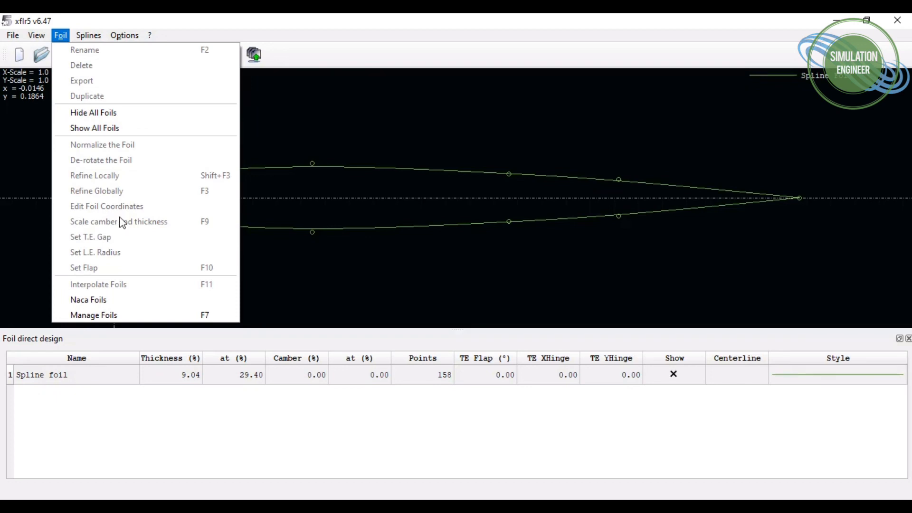
Generate a NACA 0012 foil with 100 panels and store it under the name NACA 0012.
click(147, 305)
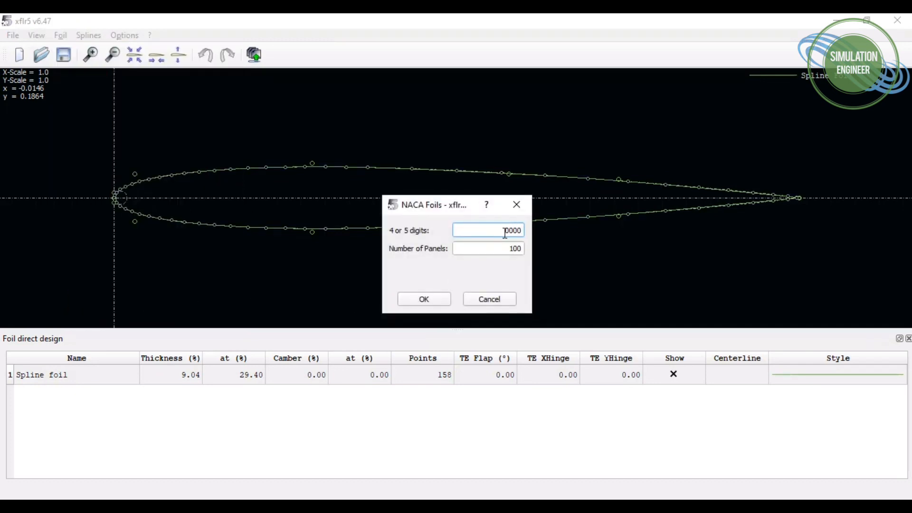
drag(514, 232, 525, 233)
click(425, 300)
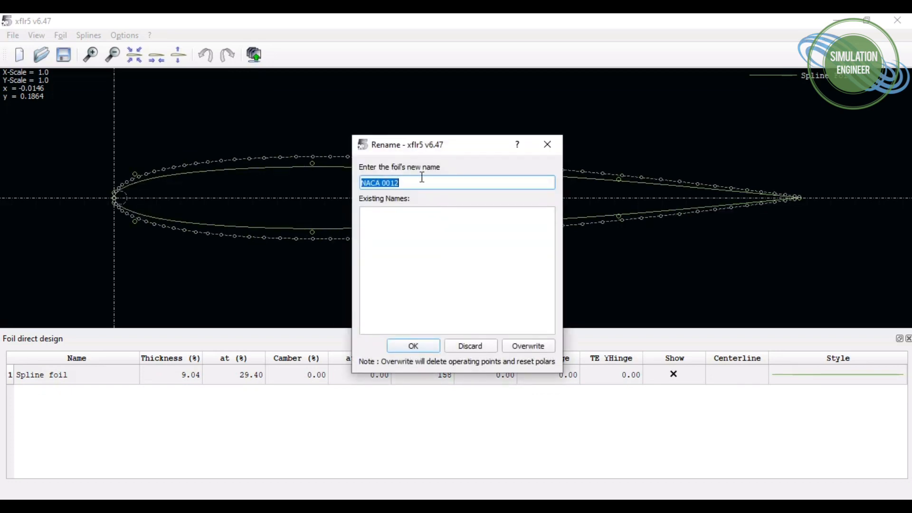
drag(425, 146, 729, 252)
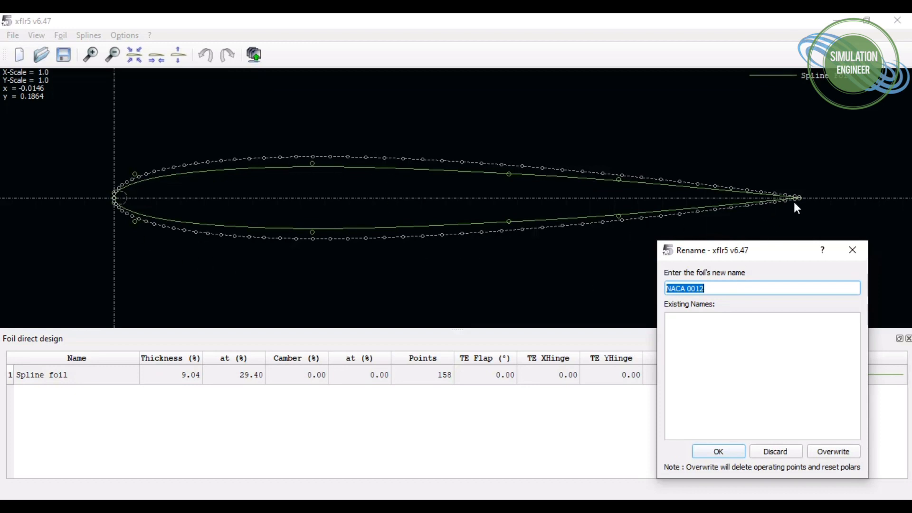
drag(771, 257, 703, 126)
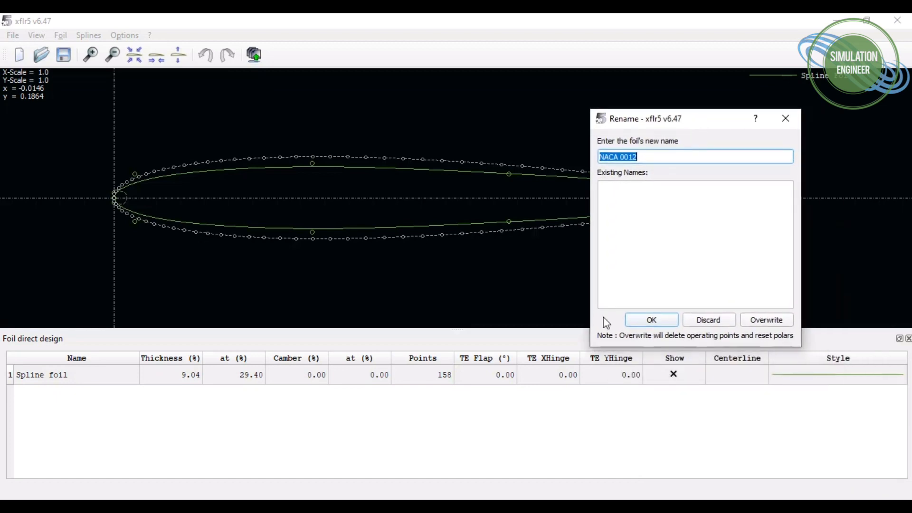
click(651, 320)
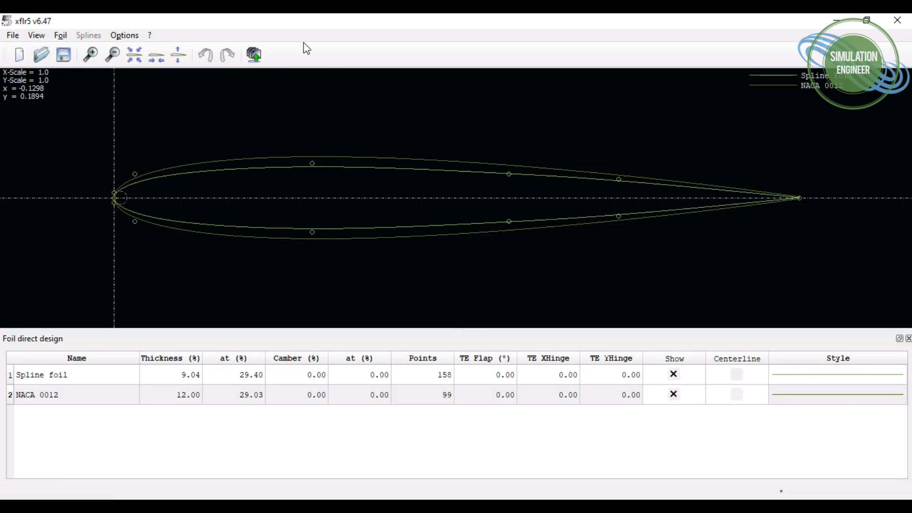
Examine how the NACA 0012 and spline foil outlines differ at the leading edge and along the full chord.
click(92, 58)
drag(90, 152, 165, 245)
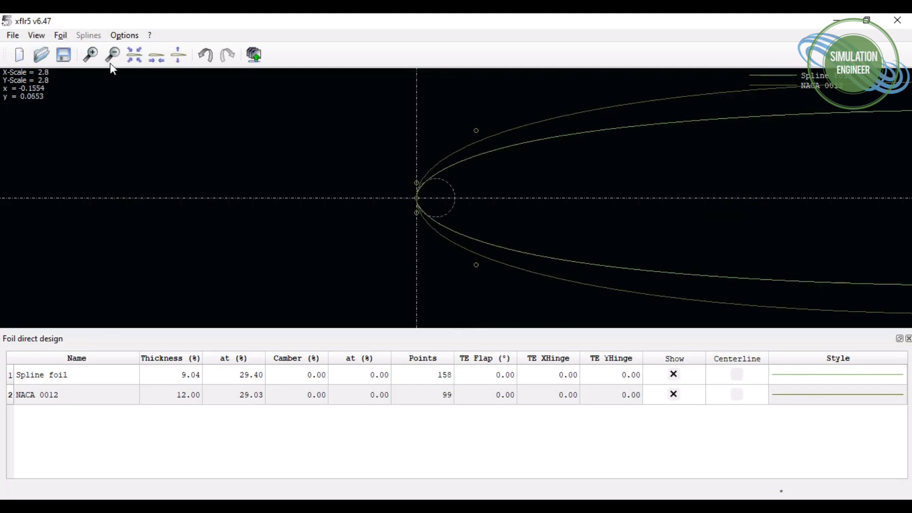
click(132, 65)
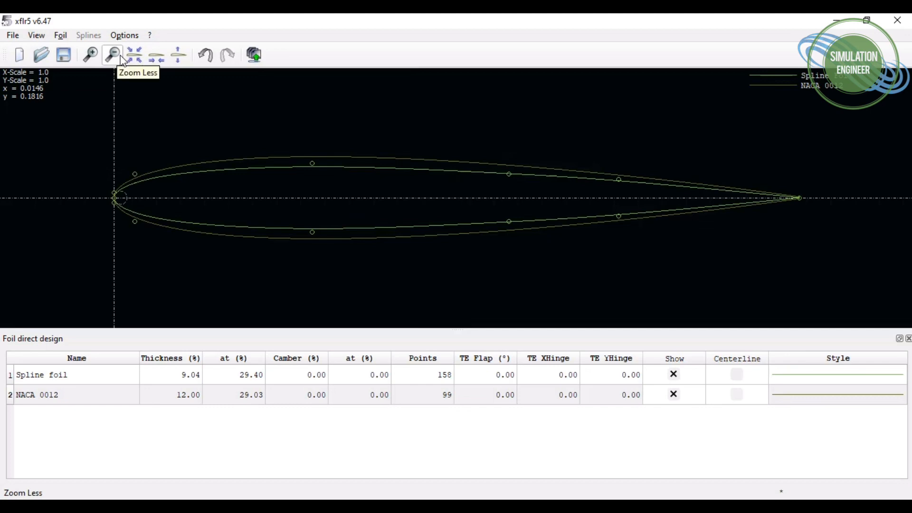
drag(389, 183, 409, 185)
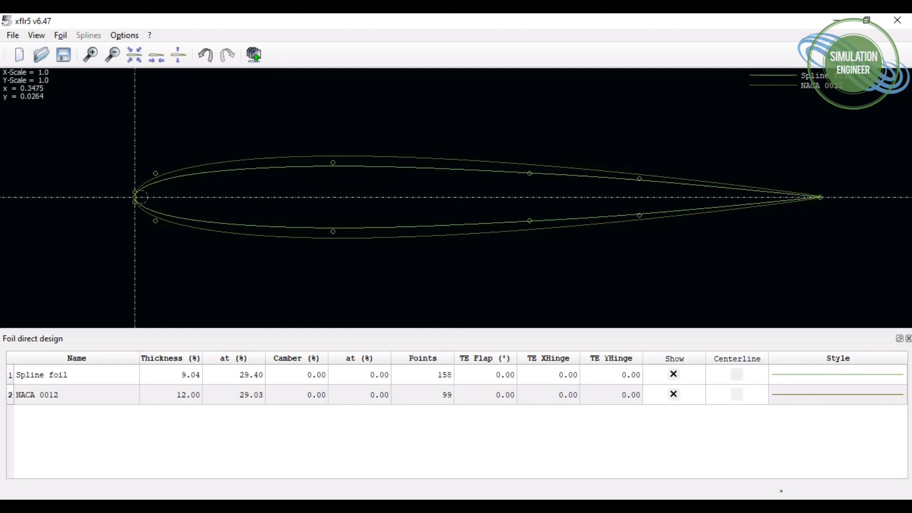
drag(318, 193, 467, 195)
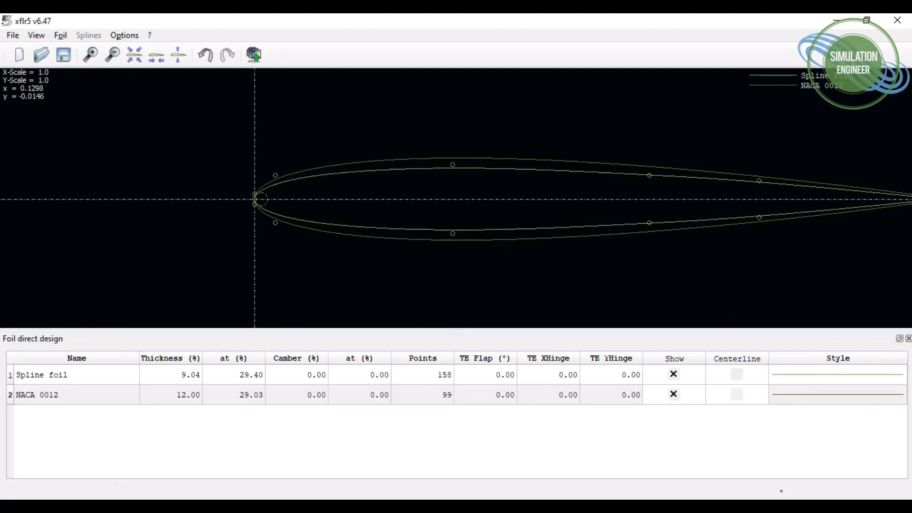
drag(386, 203, 305, 189)
Refine the NACA 0012 foil globally to 150 panels, keeping the other refinement parameters, and save the refinement.
click(55, 400)
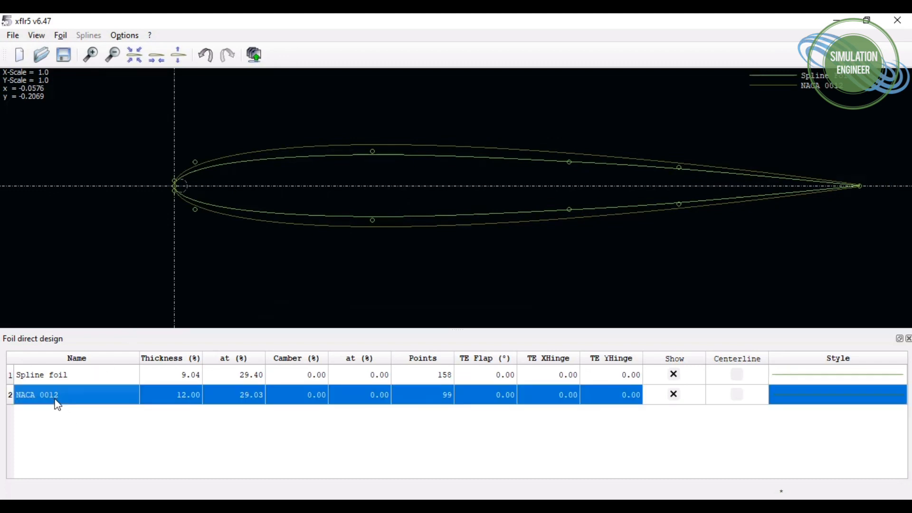
right_click(55, 400)
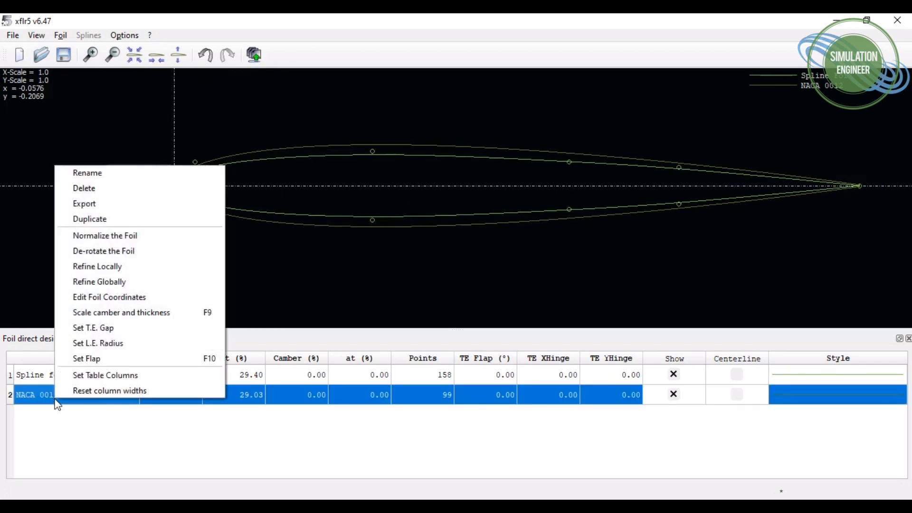
click(167, 280)
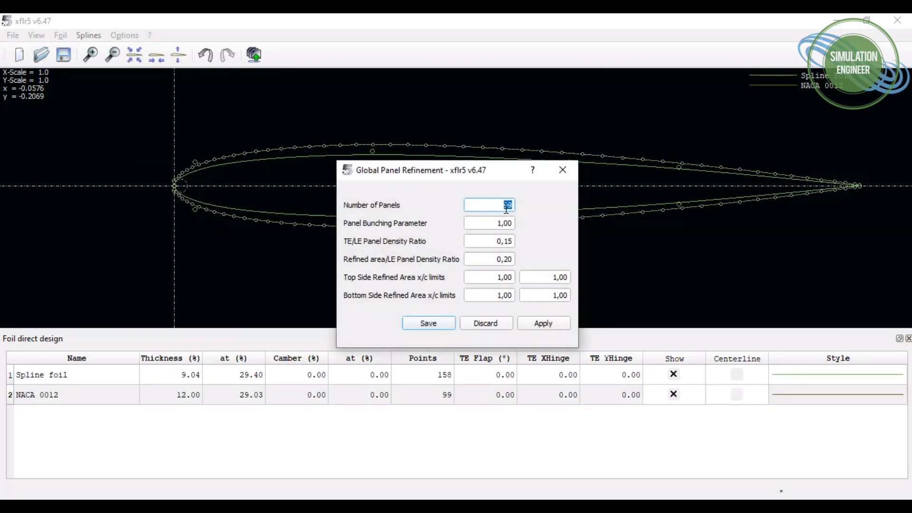
drag(504, 208, 519, 206)
text(150)
click(505, 227)
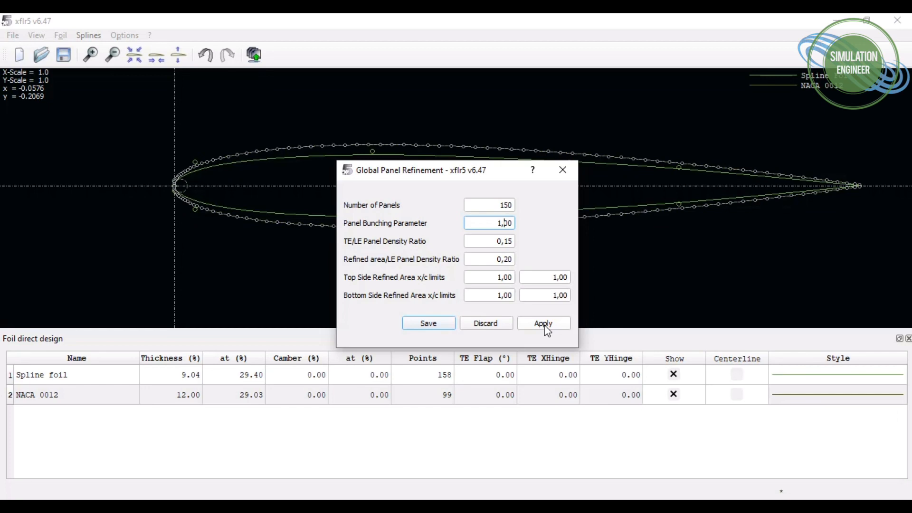
double_click(496, 204)
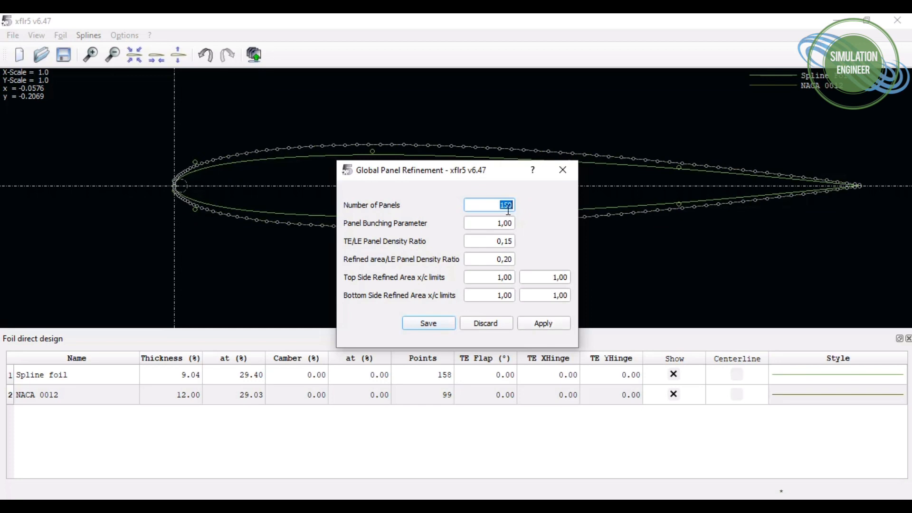
click(440, 324)
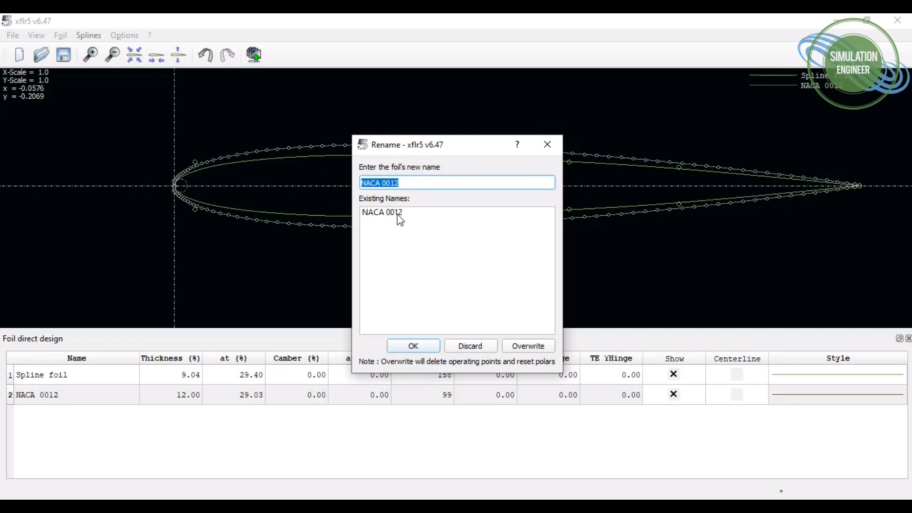
click(414, 186)
text(_refine)
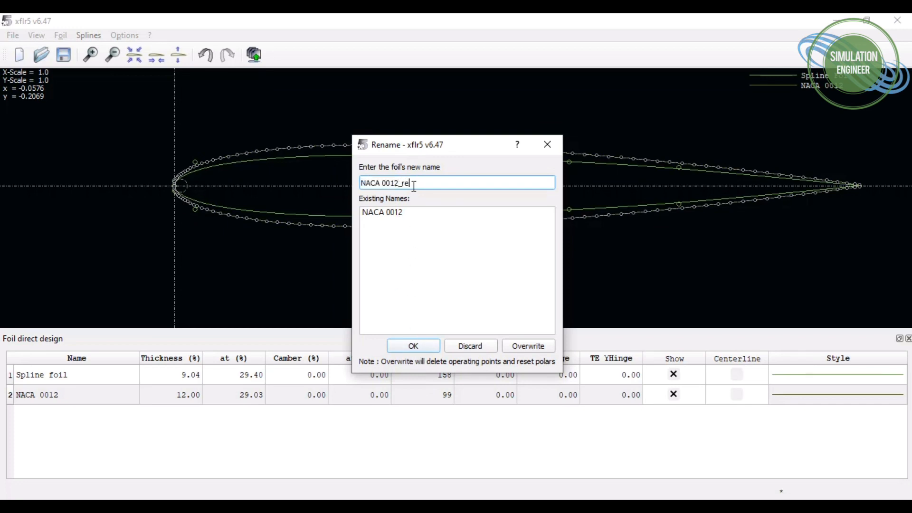
key(BackSpace)
key(BackSpace)
key(BackSpace)
key(BackSpace)
key(BackSpace)
key(BackSpace)
key(BackSpace)
Keep the name NACA 0012 for the refined foil and overwrite the existing foil.
click(413, 346)
click(401, 277)
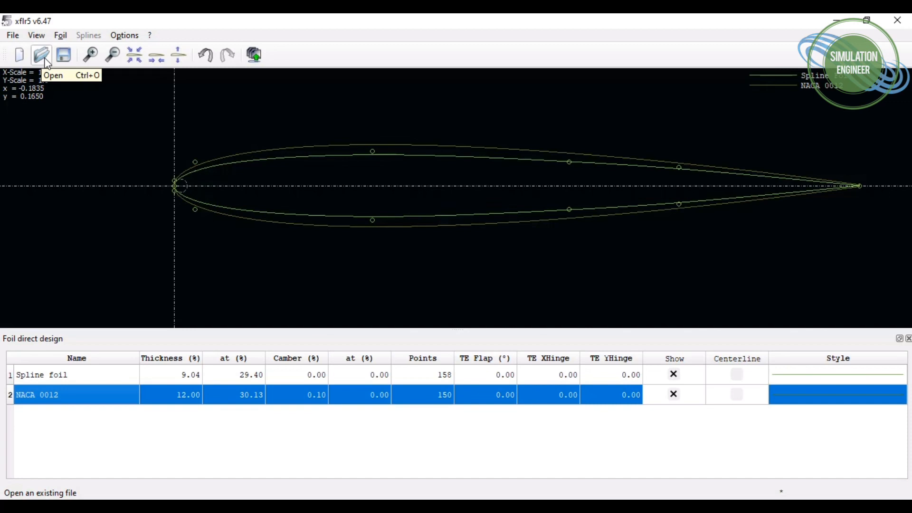
Load the airfoil file sg6040.dat from the XFLR5_Tutorial folder.
click(15, 37)
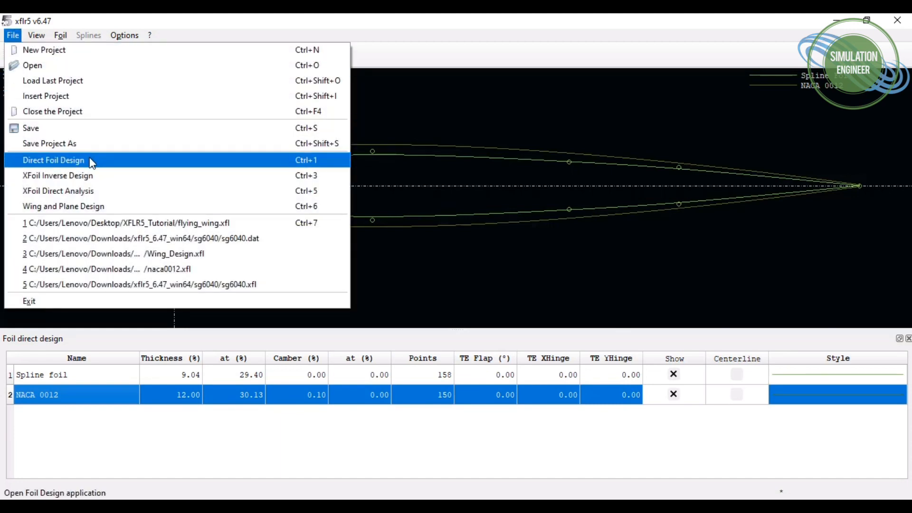
click(101, 70)
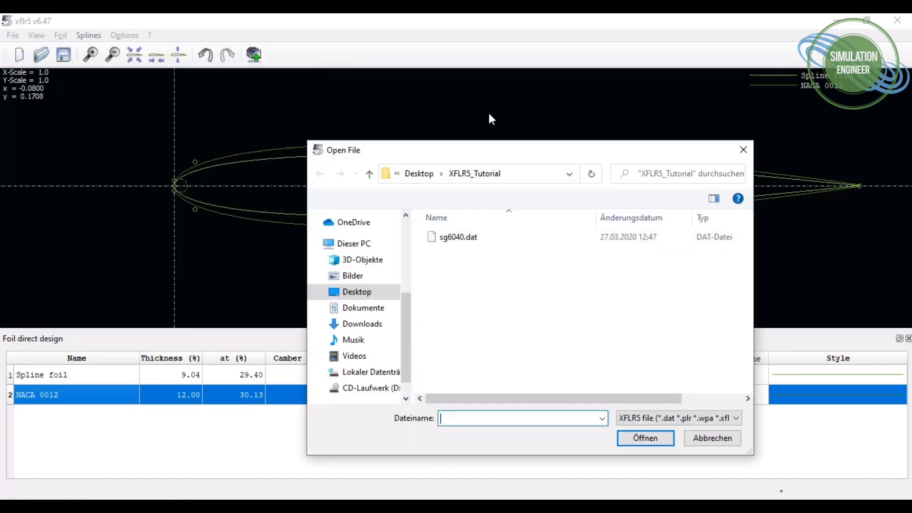
double_click(460, 239)
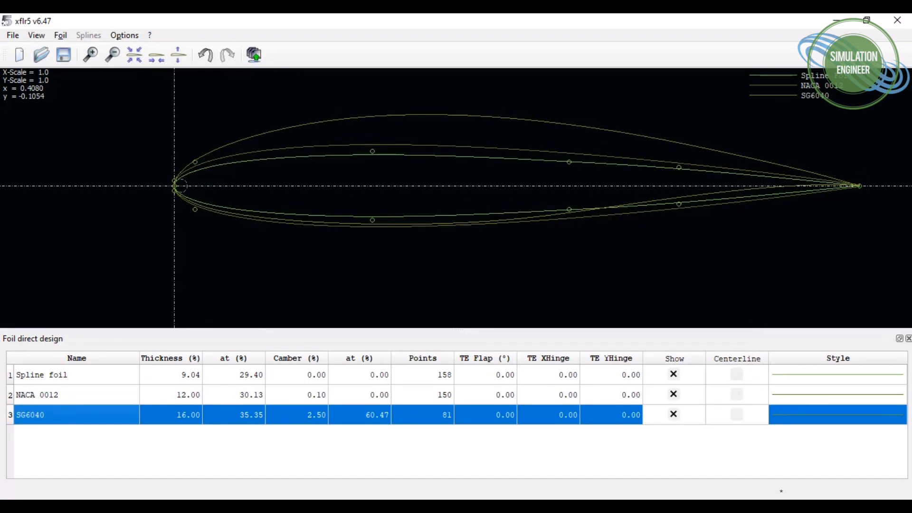
Change the line color of the SG6040 foil to white (#ffffff).
click(794, 420)
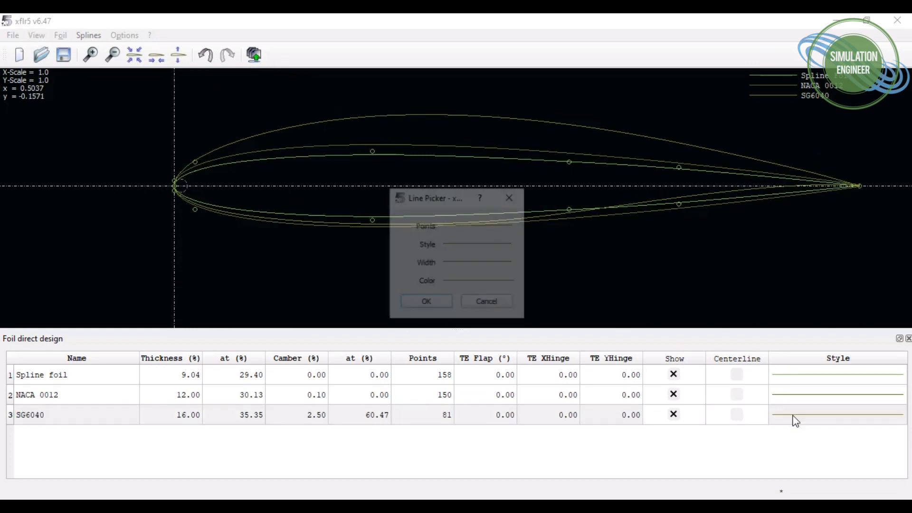
click(472, 284)
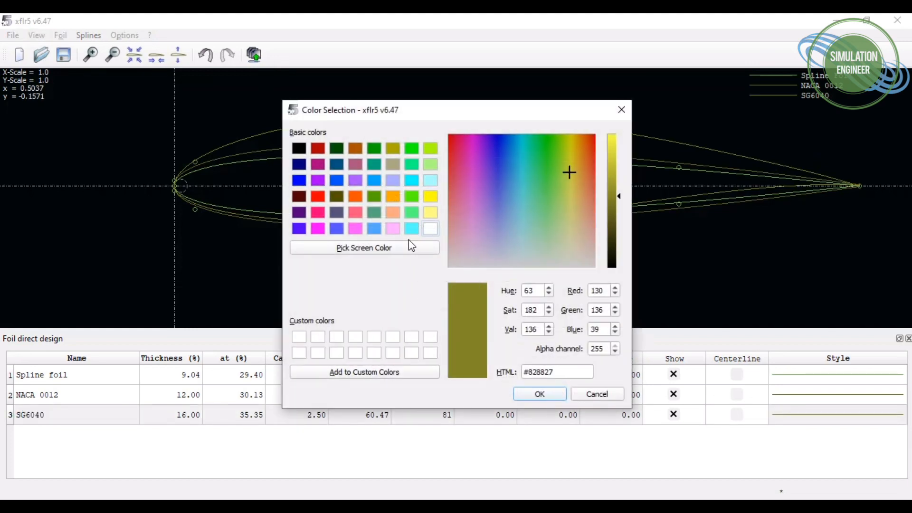
click(431, 229)
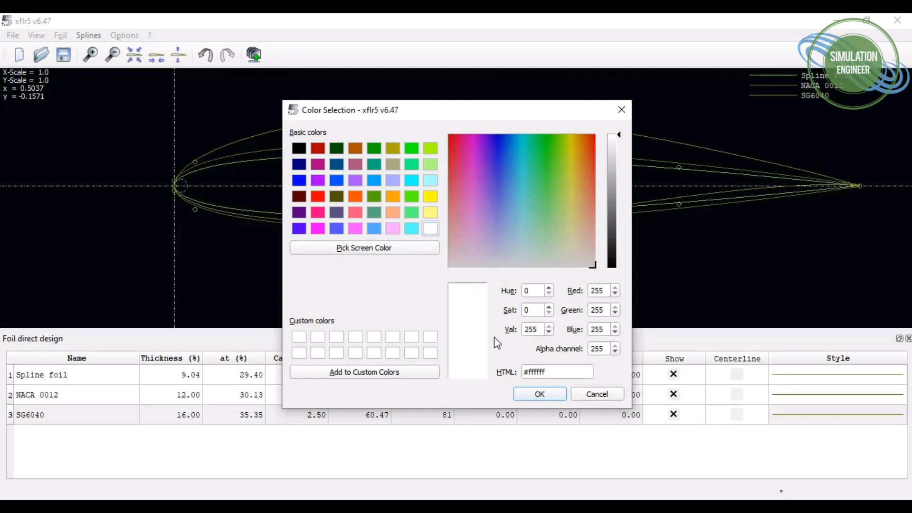
click(541, 394)
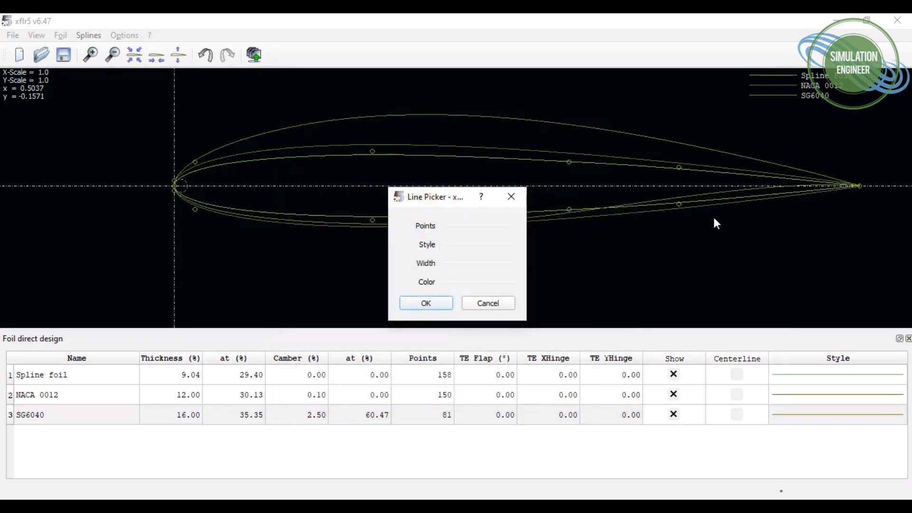
click(421, 301)
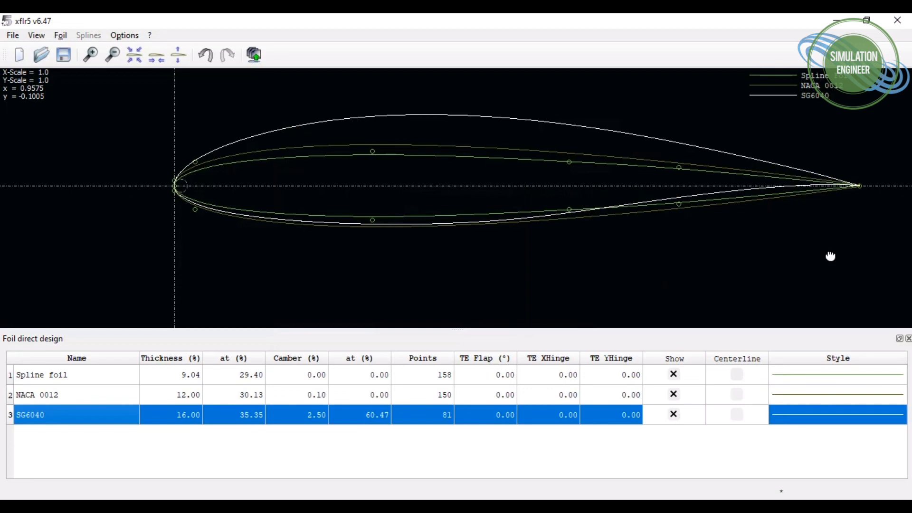
Change the line color of the NACA 0012 foil to cyan (#00ffff).
click(813, 394)
click(455, 282)
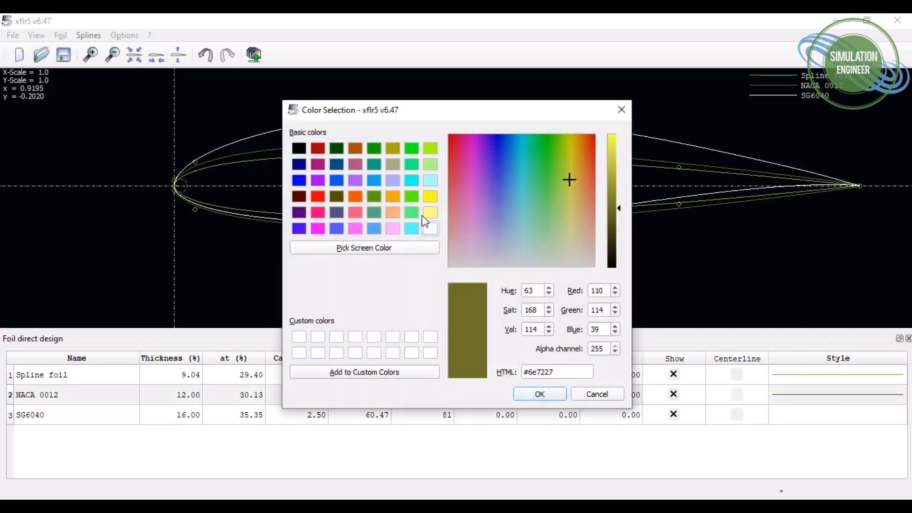
click(411, 181)
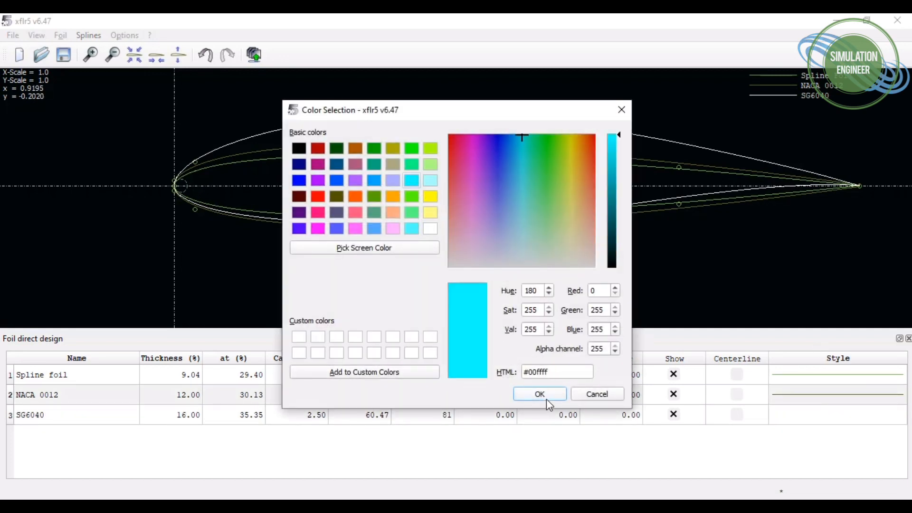
click(547, 397)
click(418, 304)
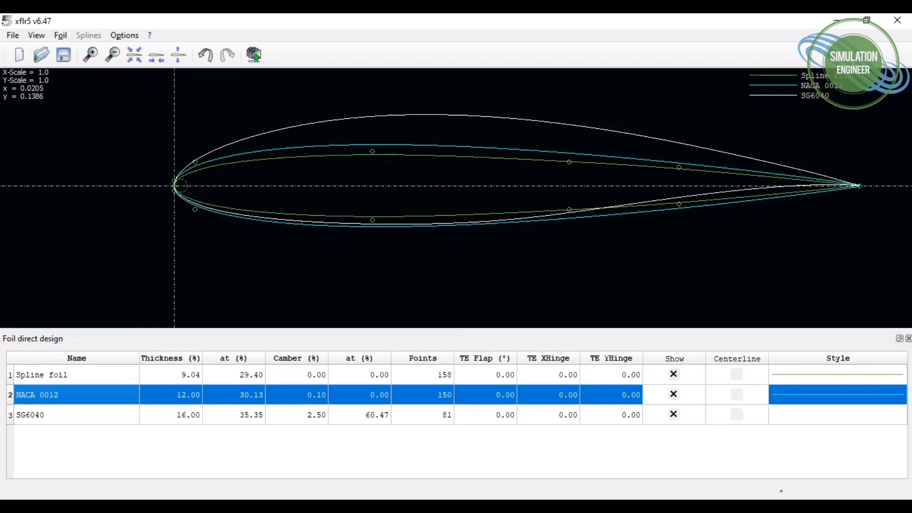
Refine the SG6040 foil globally to 150 panels and save it under the same name, overwriting the original.
click(54, 421)
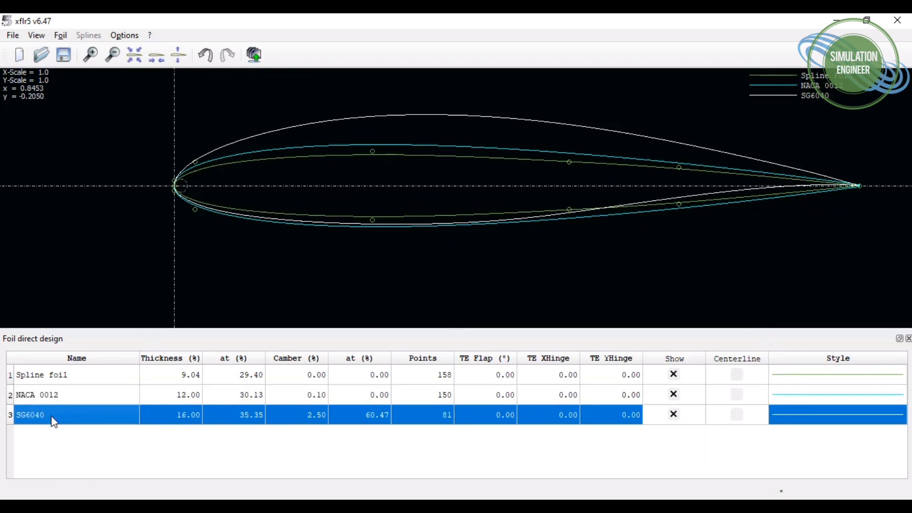
right_click(54, 421)
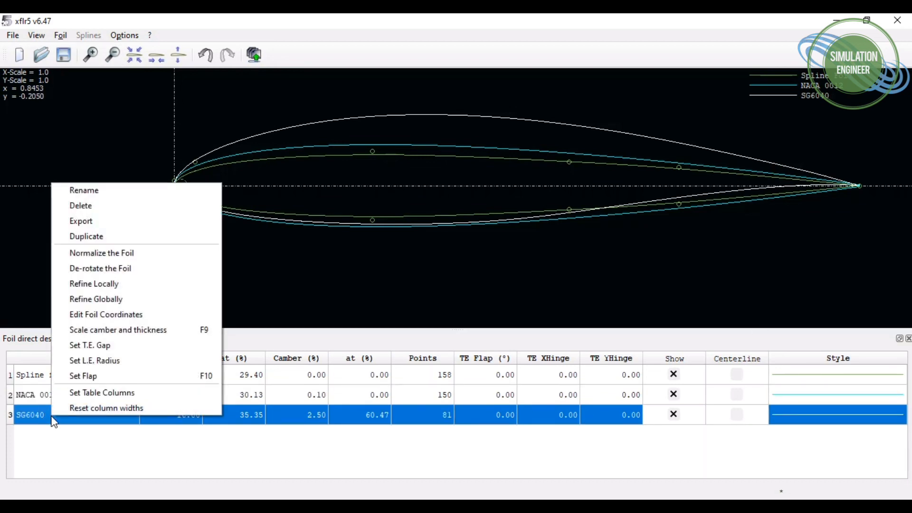
click(139, 303)
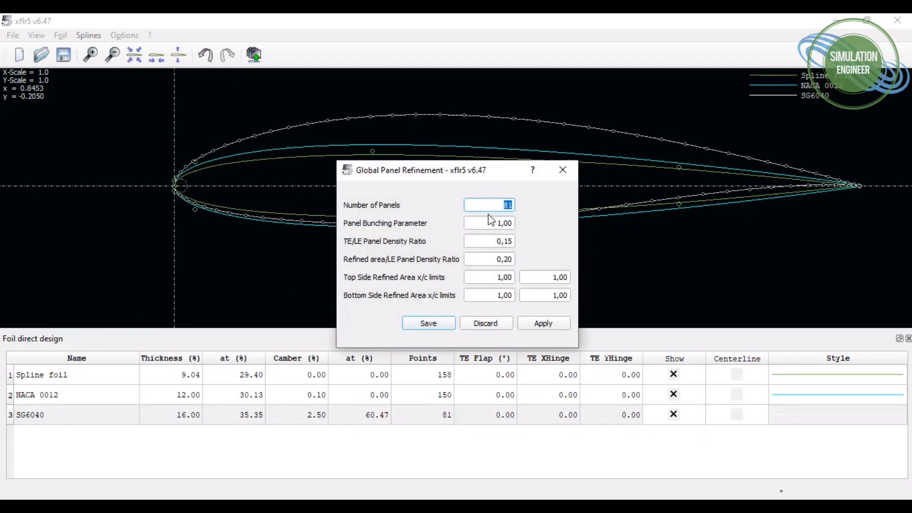
text(1)
click(543, 325)
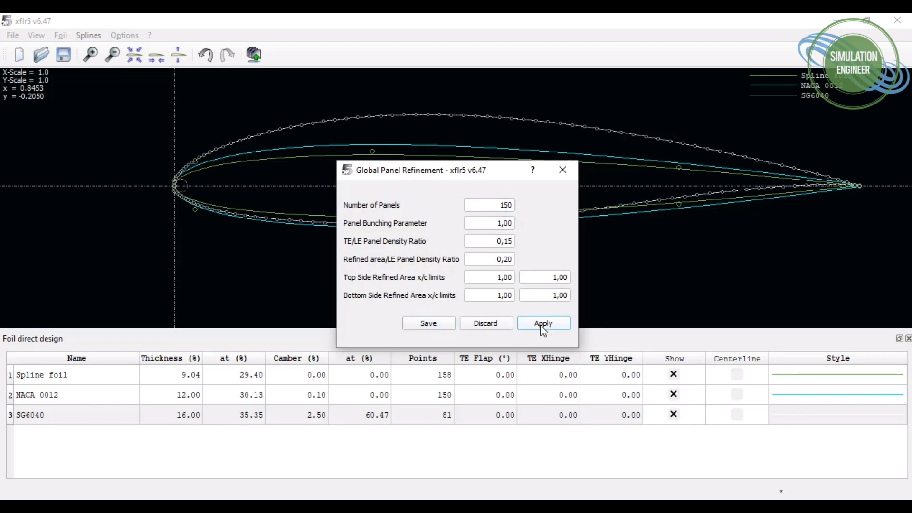
click(418, 326)
click(426, 346)
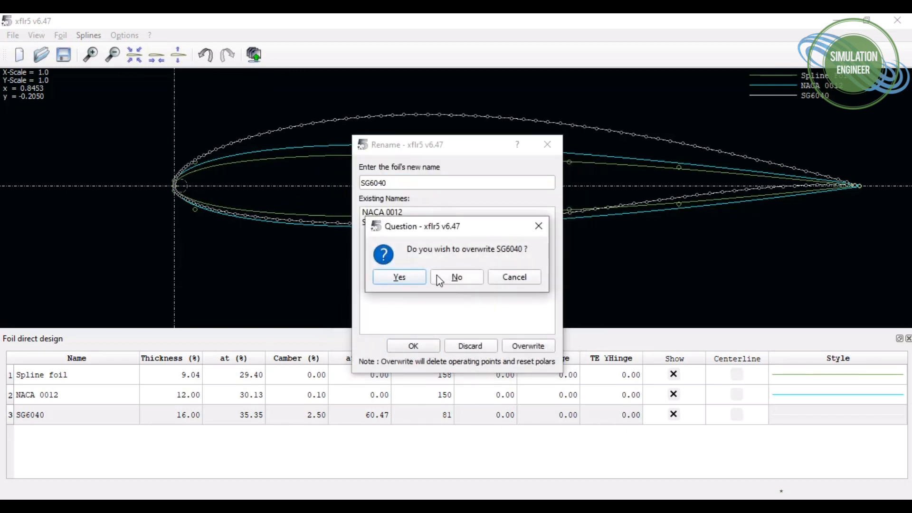
click(402, 276)
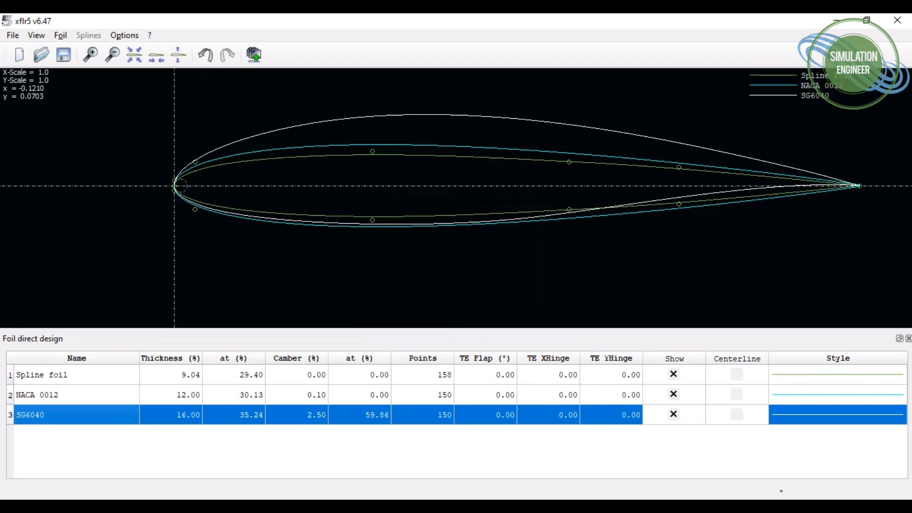
Switch to the XFoil Direct Analysis module.
click(15, 36)
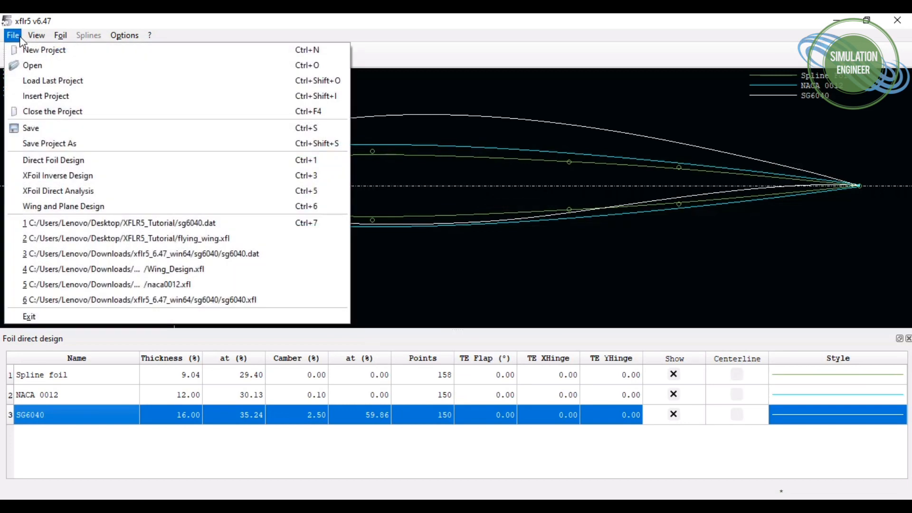
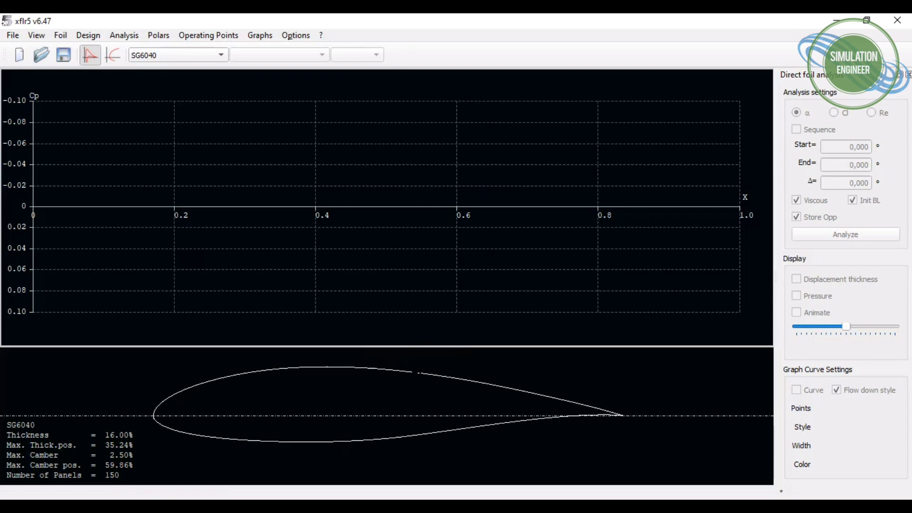
scroll(420, 371, up, 2)
scroll(420, 370, down, 3)
scroll(421, 371, up, 2)
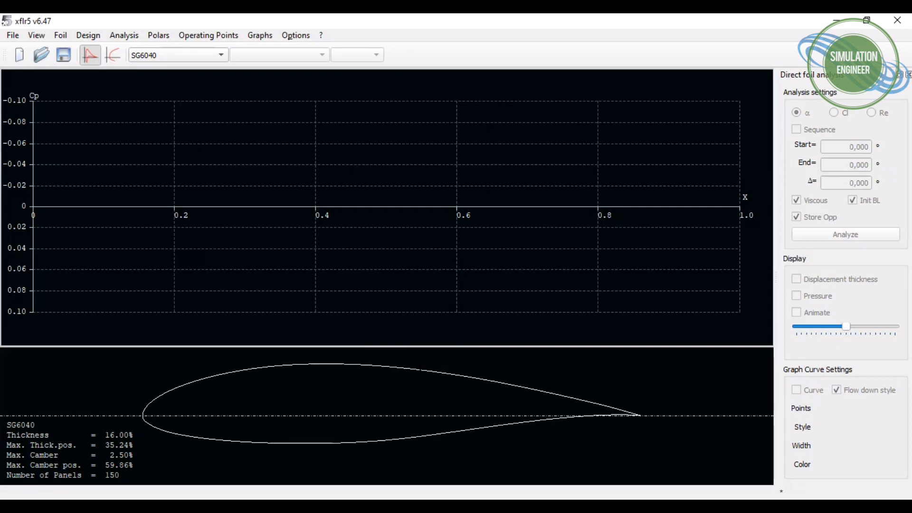
scroll(420, 370, down, 2)
scroll(420, 370, up, 2)
scroll(420, 371, down, 1)
scroll(421, 371, down, 1)
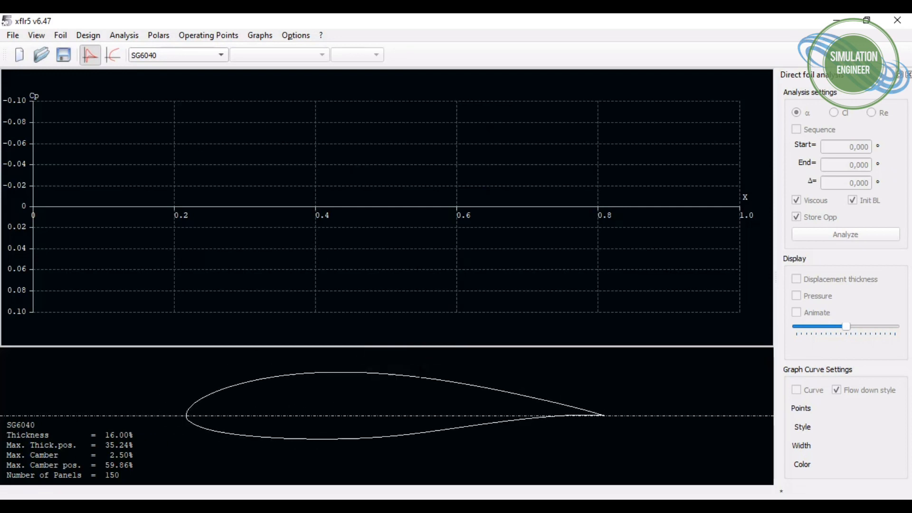
scroll(420, 371, up, 2)
scroll(420, 371, down, 2)
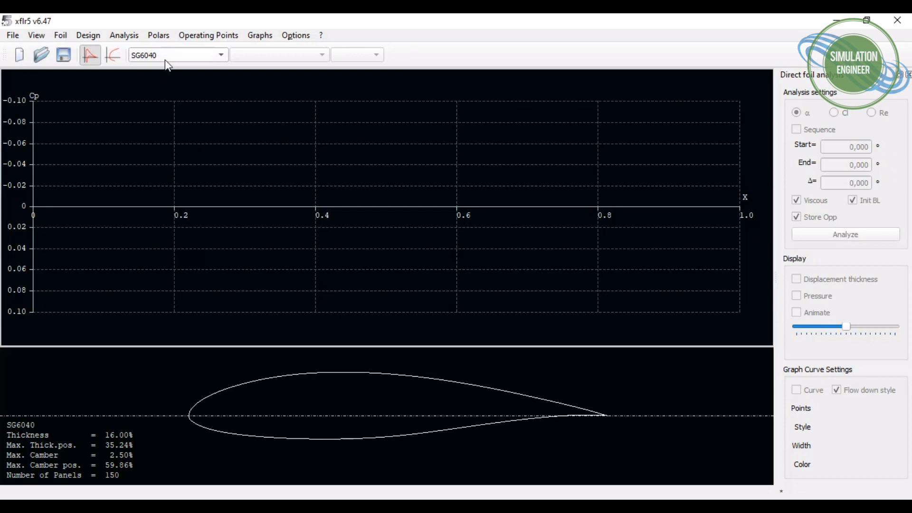
Show the polar graphs view and select NACA 0012 as the active foil.
click(111, 55)
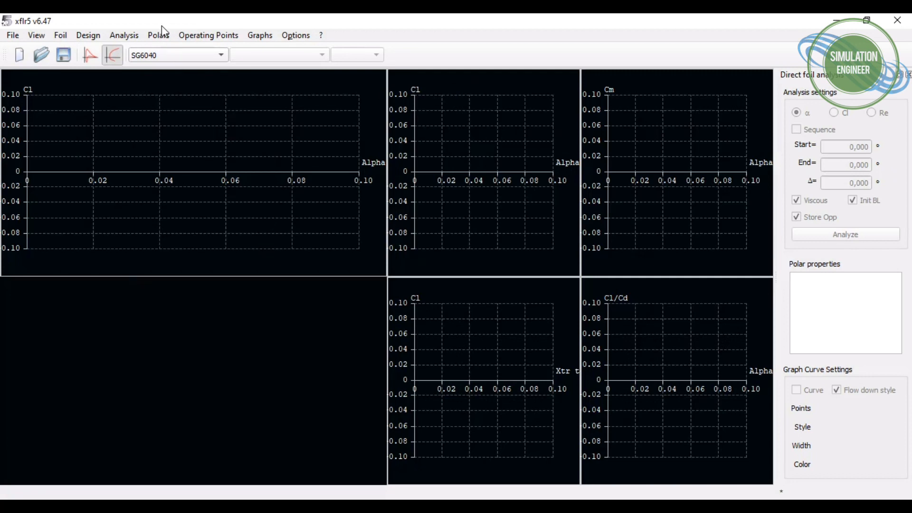
click(124, 36)
click(167, 57)
click(164, 56)
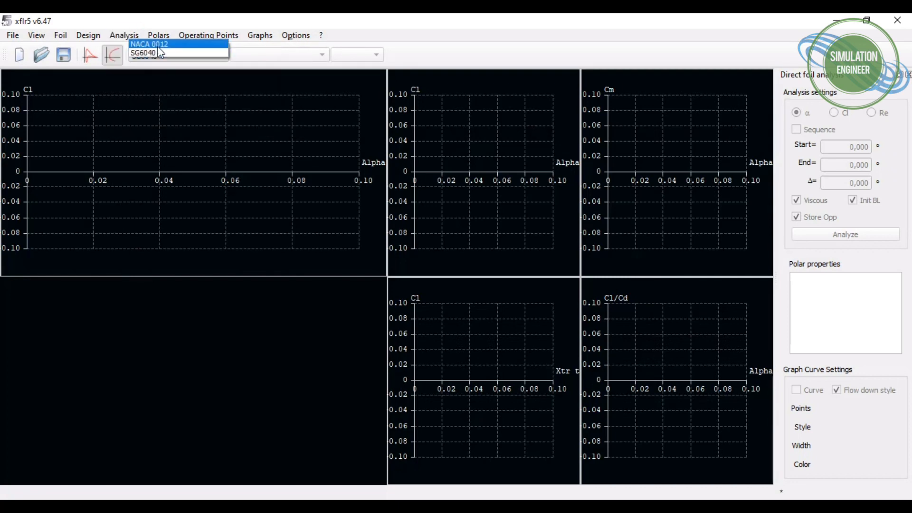
click(143, 44)
Start defining an analysis for NACA 0012 and shorten its name to T1_Re0.100_M0.00_N9.0.
click(129, 38)
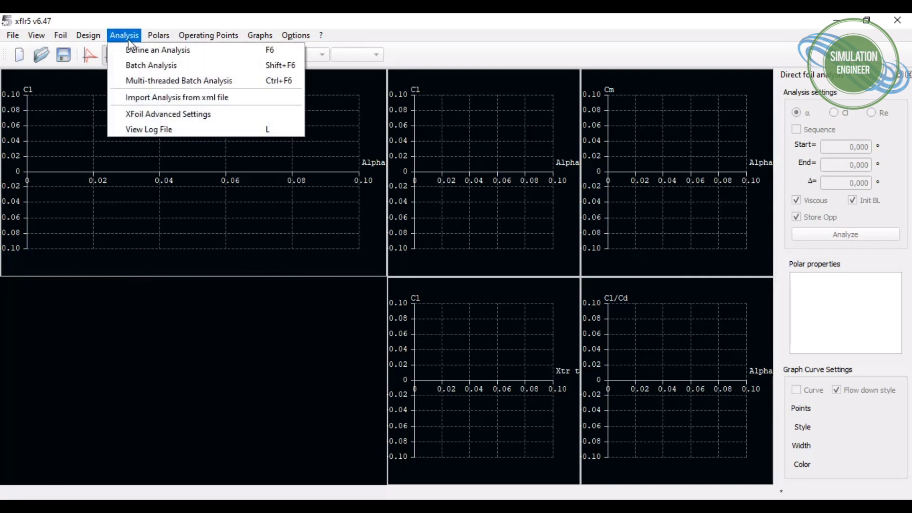
click(184, 58)
click(485, 141)
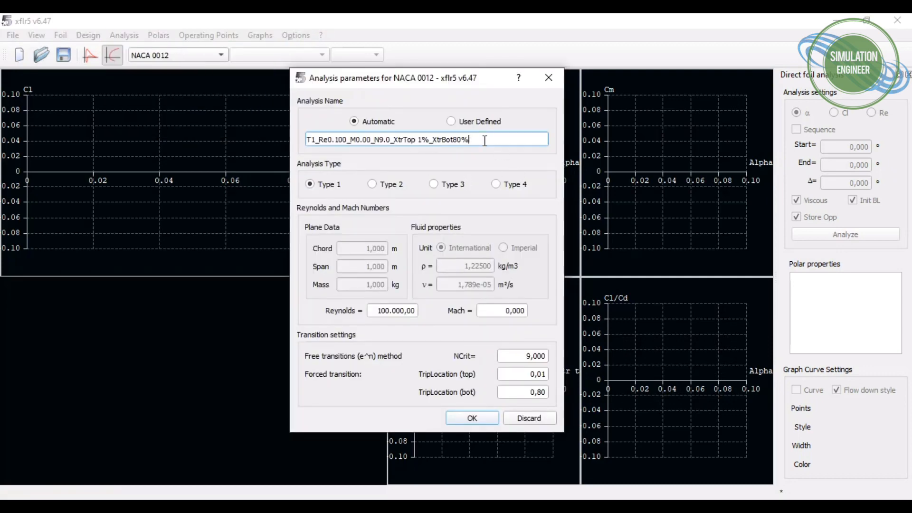
drag(485, 141, 396, 141)
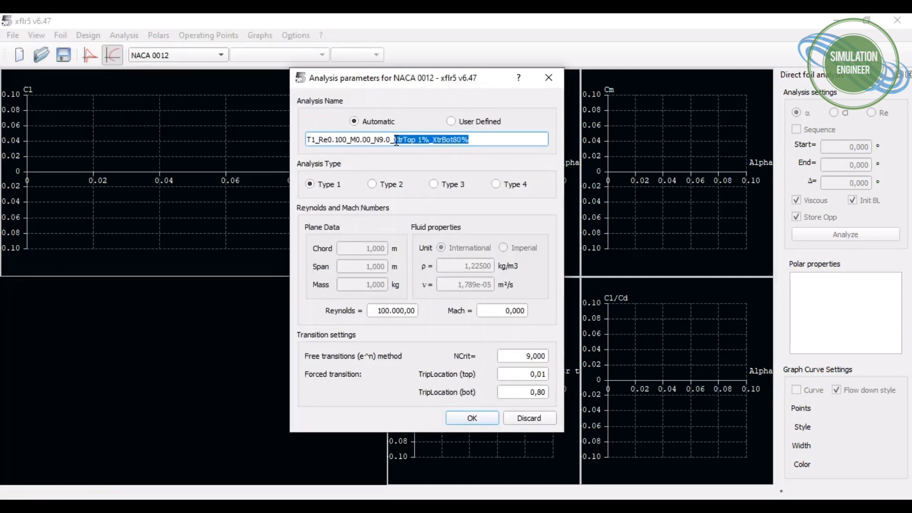
key(BackSpace)
key(BackSpace)
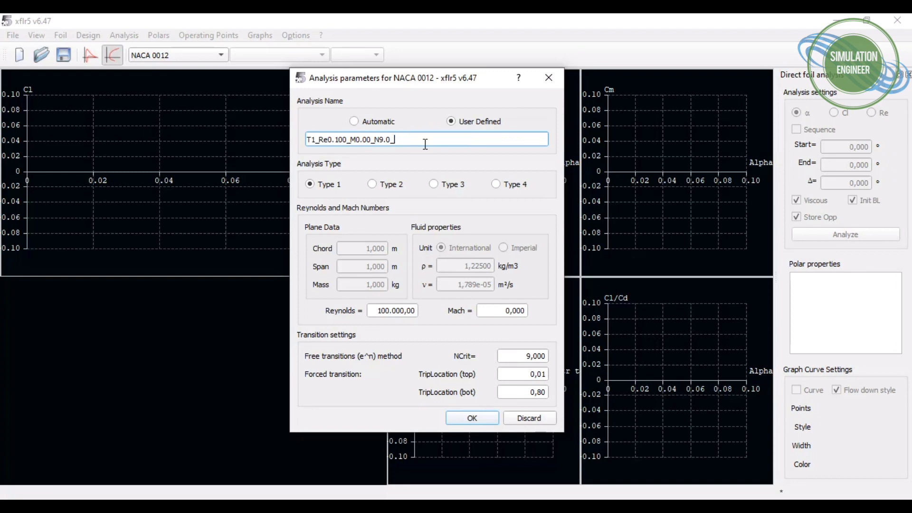
Set the top and bottom forced-transition trip locations to 1.00 and switch the analysis name back to automatic.
double_click(531, 375)
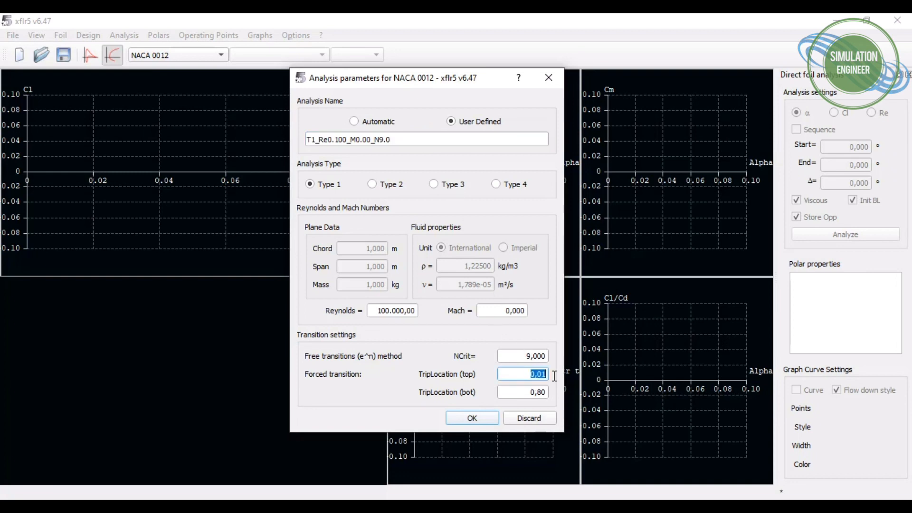
text(1)
double_click(532, 394)
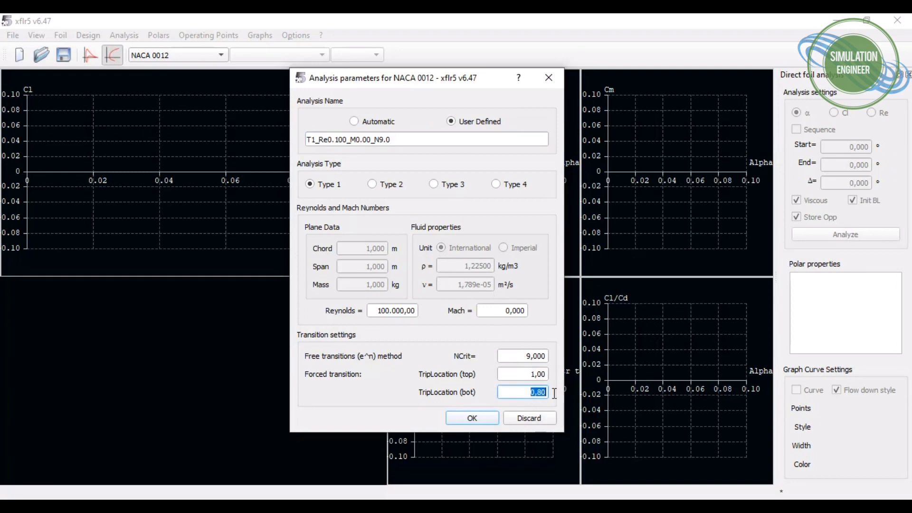
text(1)
click(534, 374)
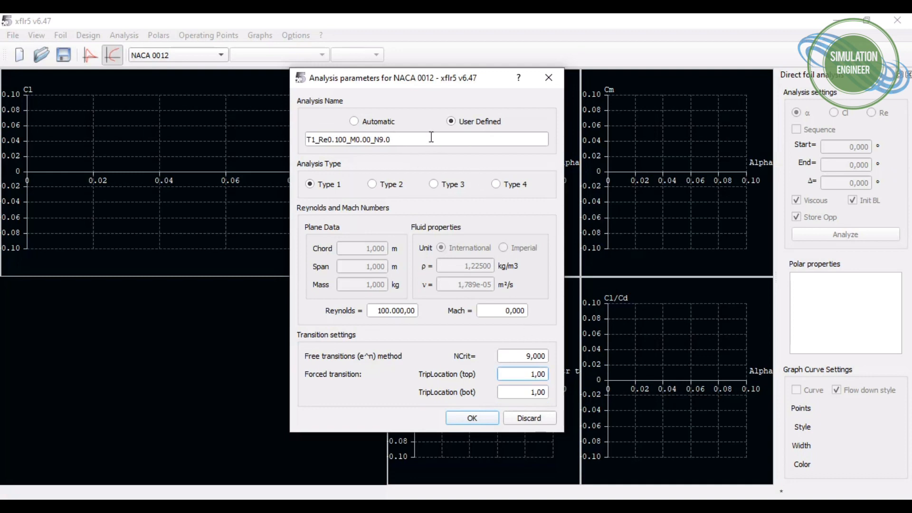
click(367, 124)
drag(411, 140, 291, 161)
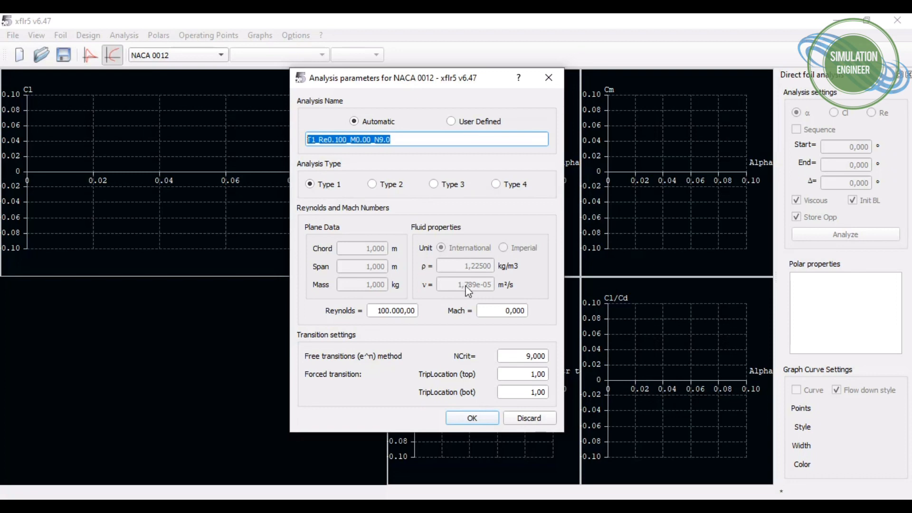
Set the Reynolds number to 6,000,000, keep Mach at 0, and create the Type 1 analysis for NACA 0012.
double_click(510, 313)
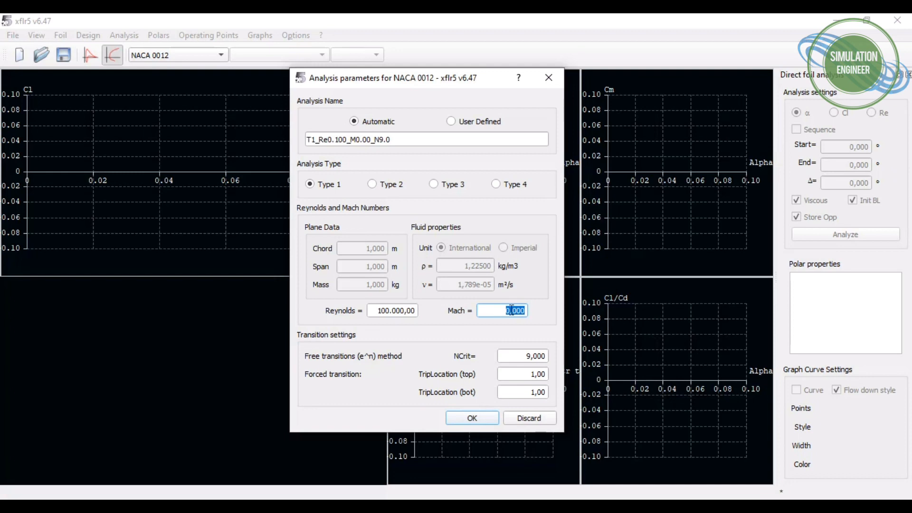
drag(507, 310, 539, 310)
drag(378, 311, 454, 317)
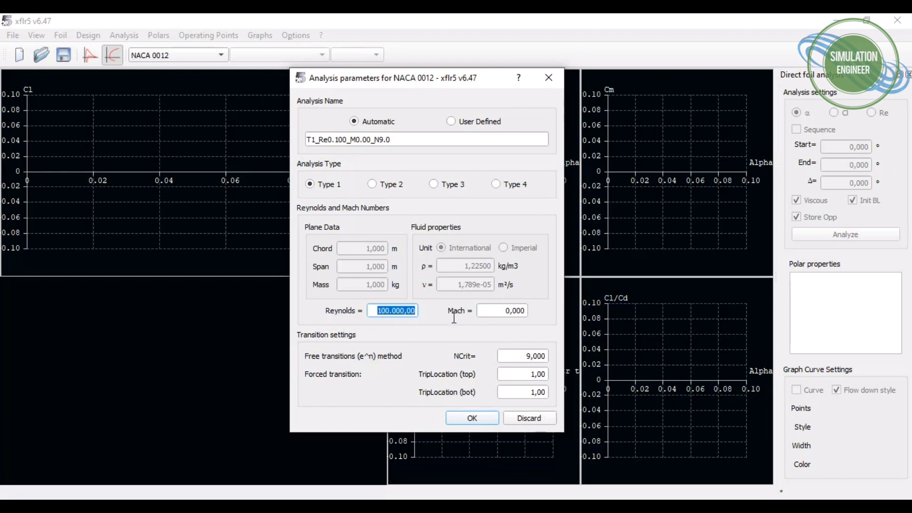
text(6e6)
click(502, 313)
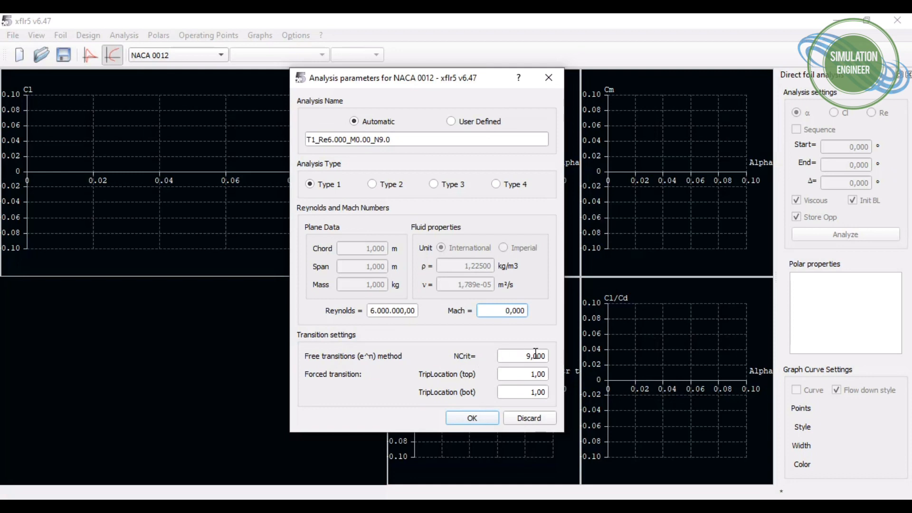
drag(525, 355, 550, 393)
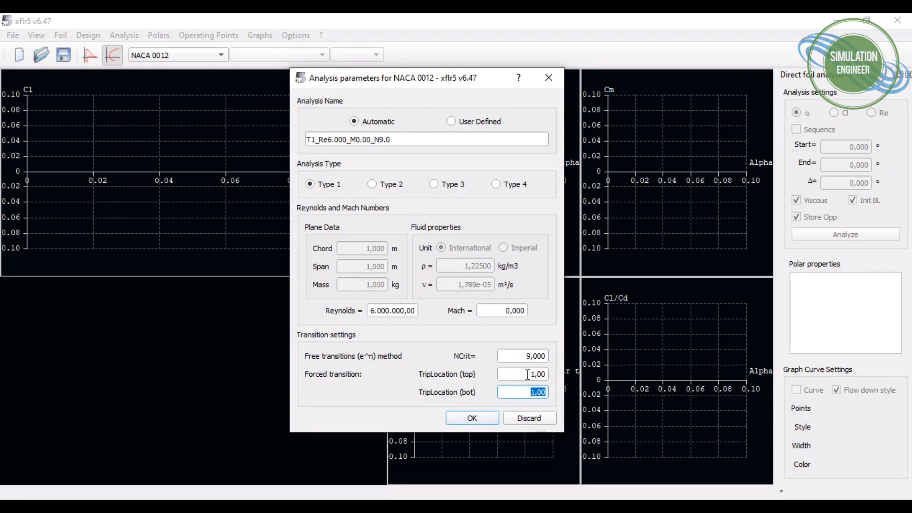
drag(527, 376, 547, 393)
drag(532, 374, 551, 375)
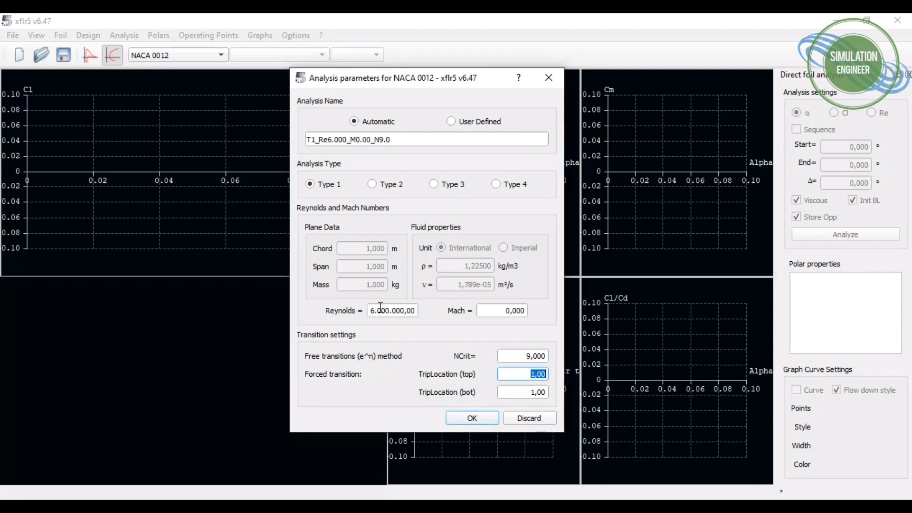
drag(369, 311, 422, 316)
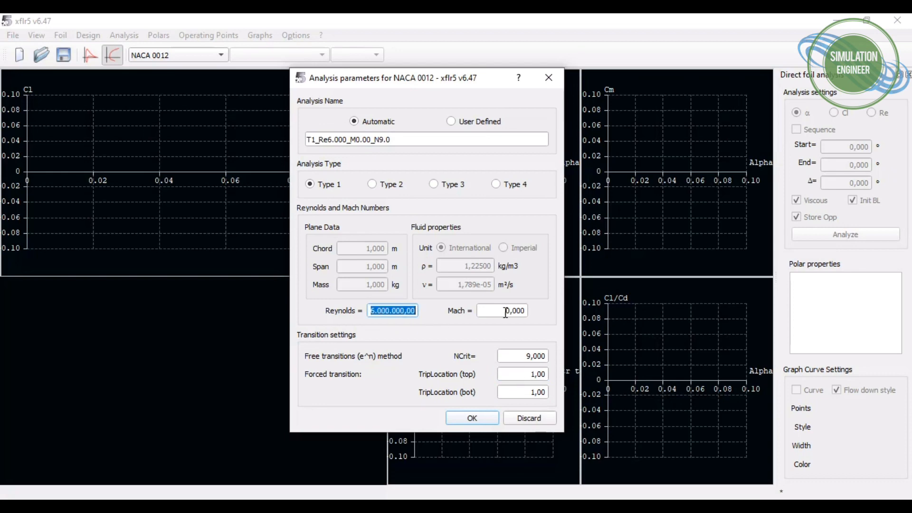
drag(505, 310, 526, 311)
click(477, 421)
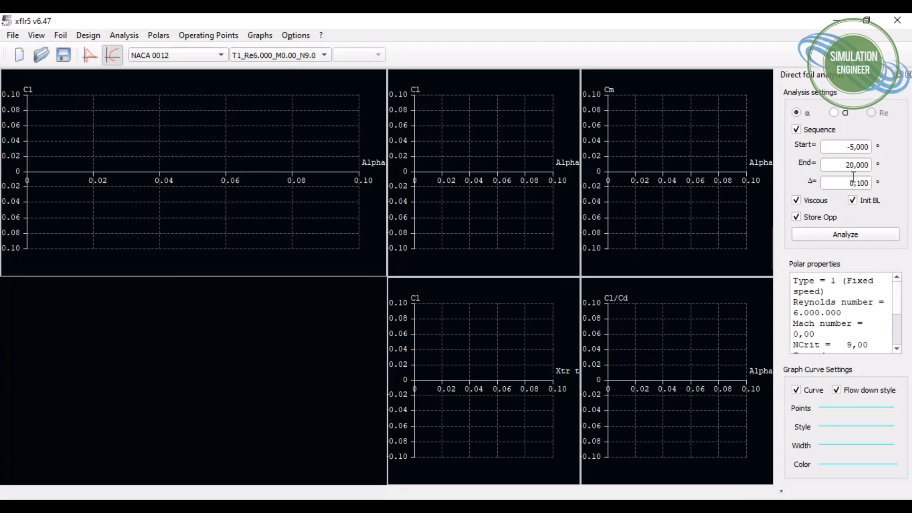
Run the NACA 0012 analysis as an angle-of-attack sequence from -5° to 20° in 0.1° increments.
click(807, 132)
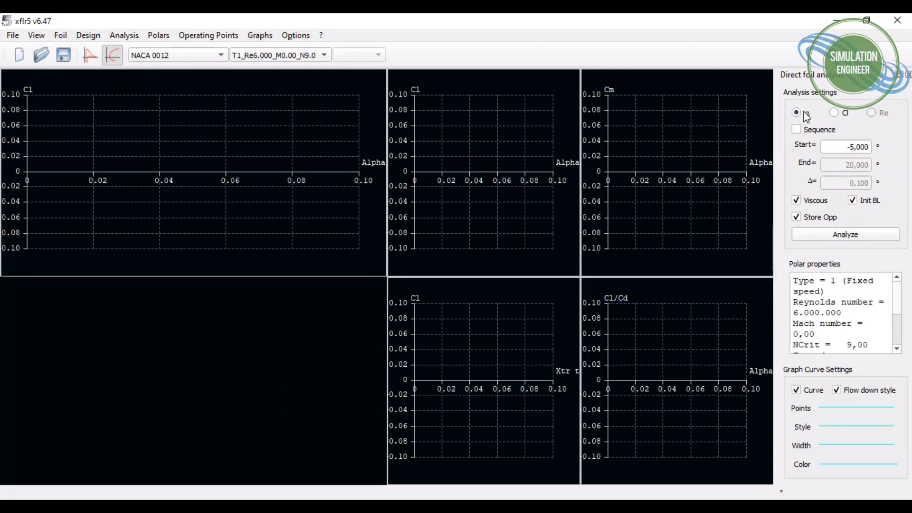
drag(847, 146, 884, 145)
click(812, 136)
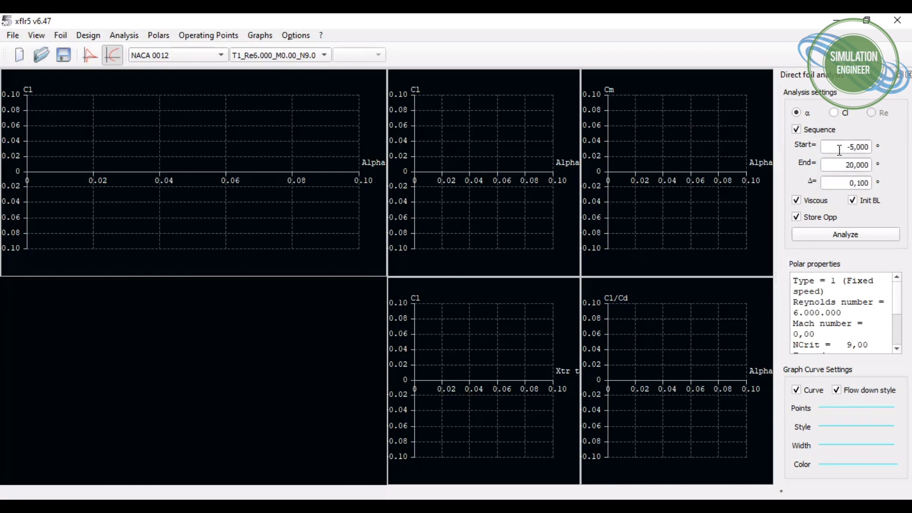
drag(840, 150, 882, 150)
key(Tab)
key(Tab)
click(837, 238)
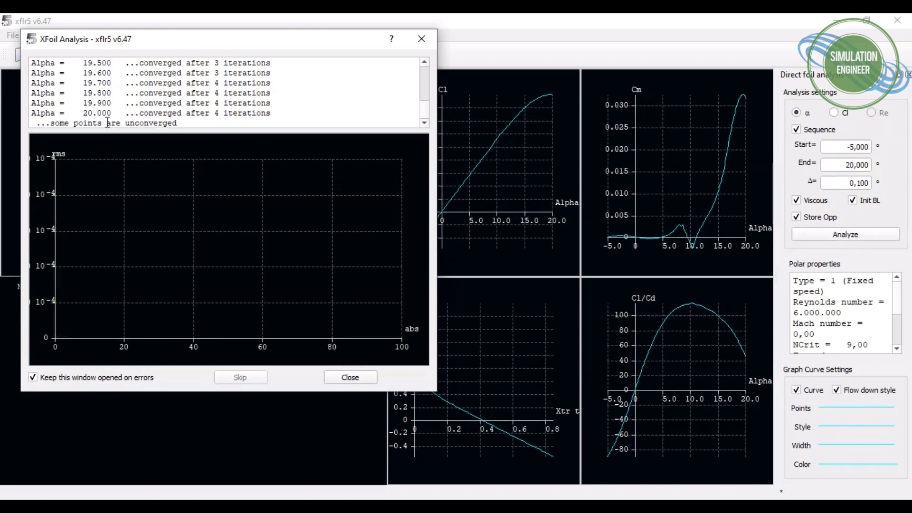
Review the convergence log of the XFoil analysis and close its window.
drag(423, 110, 425, 93)
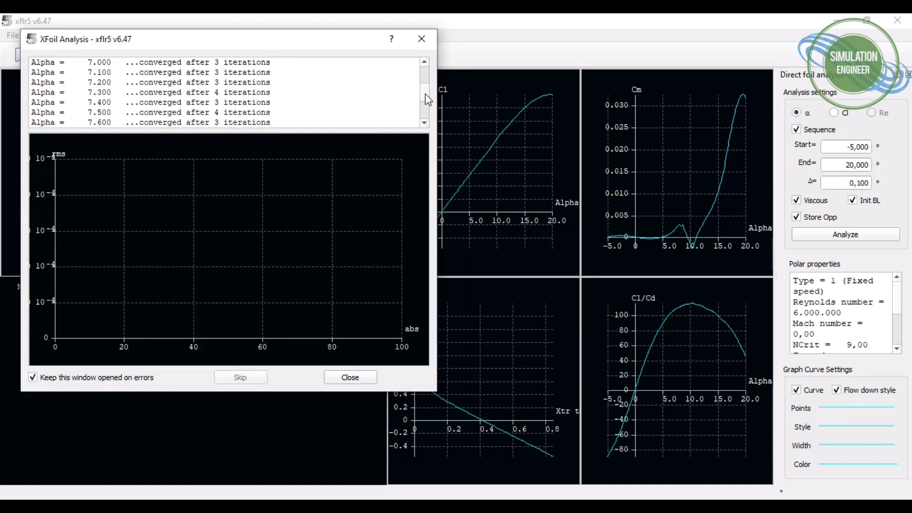
drag(425, 93, 429, 122)
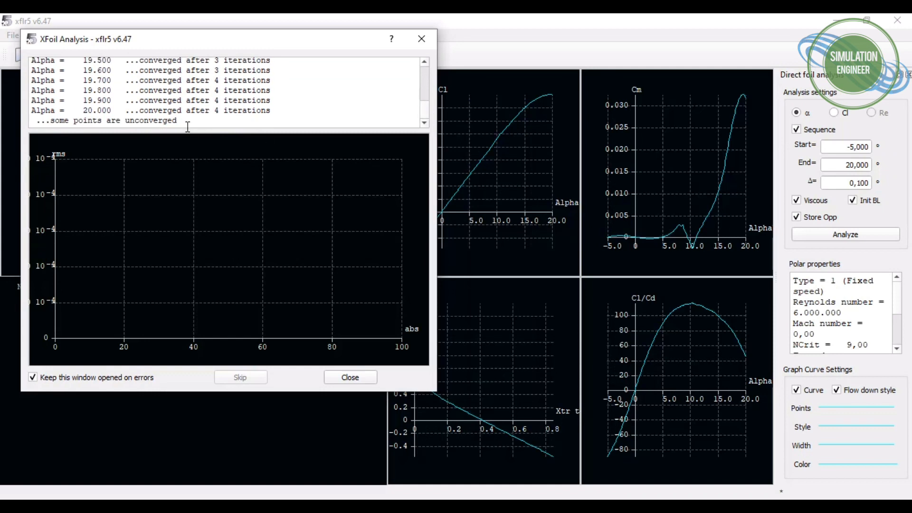
drag(187, 127, 31, 122)
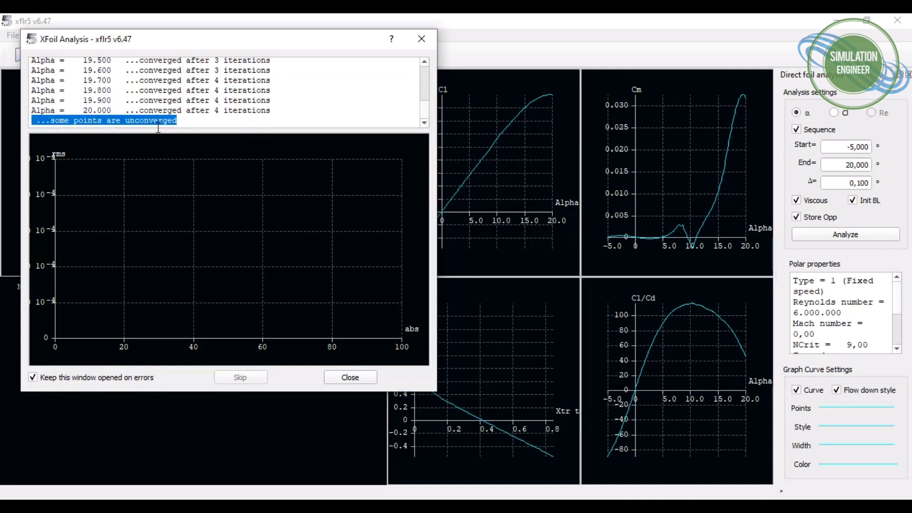
click(187, 119)
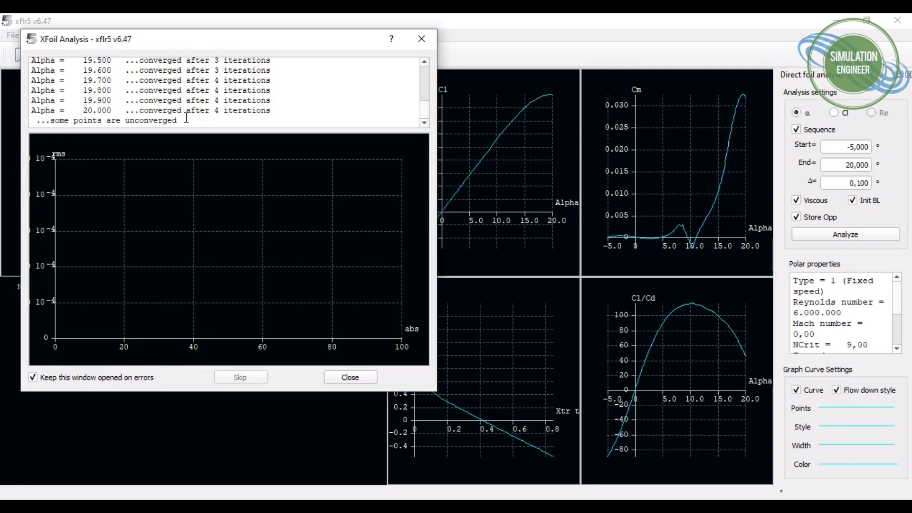
click(358, 377)
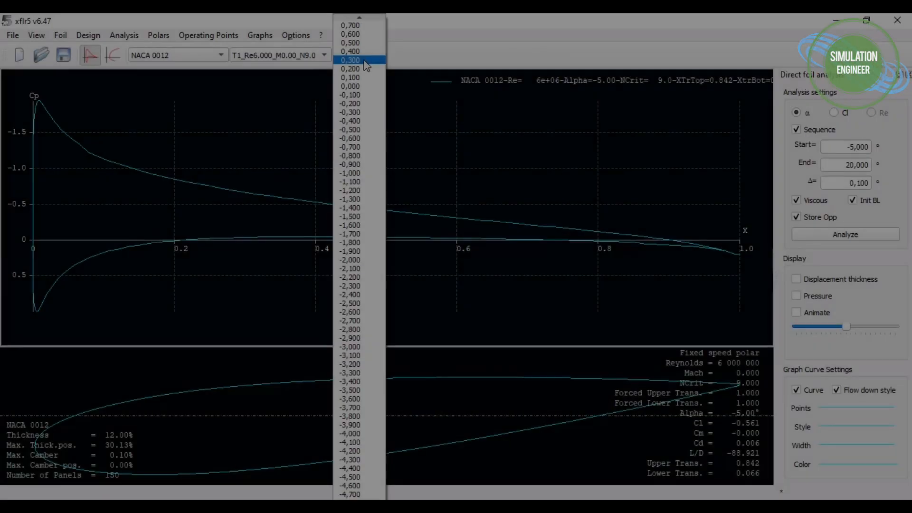
View the NACA 0012 polar graphs and return to the Cp operating point view.
click(400, 51)
click(112, 56)
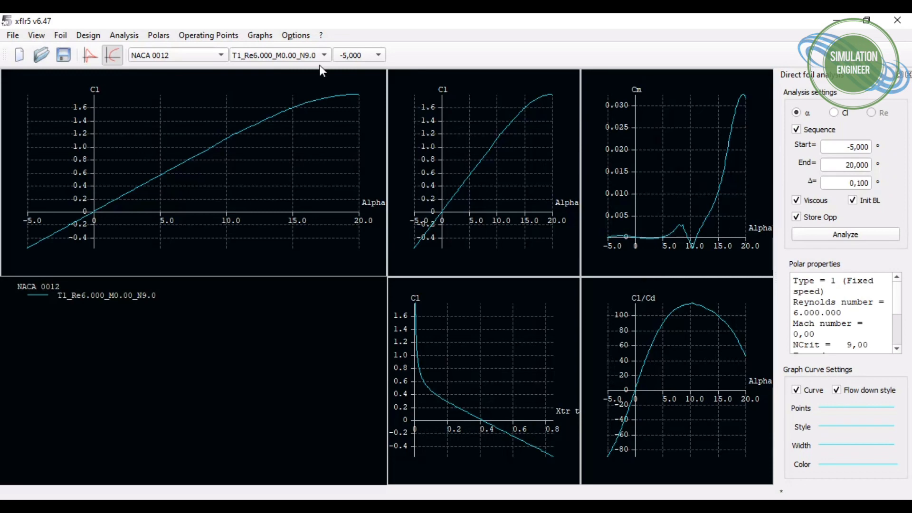
click(93, 54)
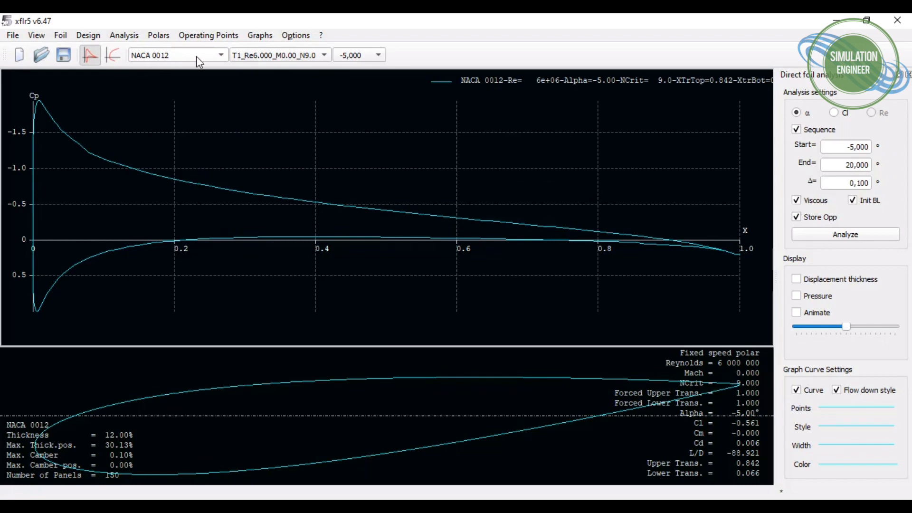
Display the NACA 0012 pressure distribution for the operating point at a 10° angle of attack.
click(349, 55)
scroll(373, 116, up, 20)
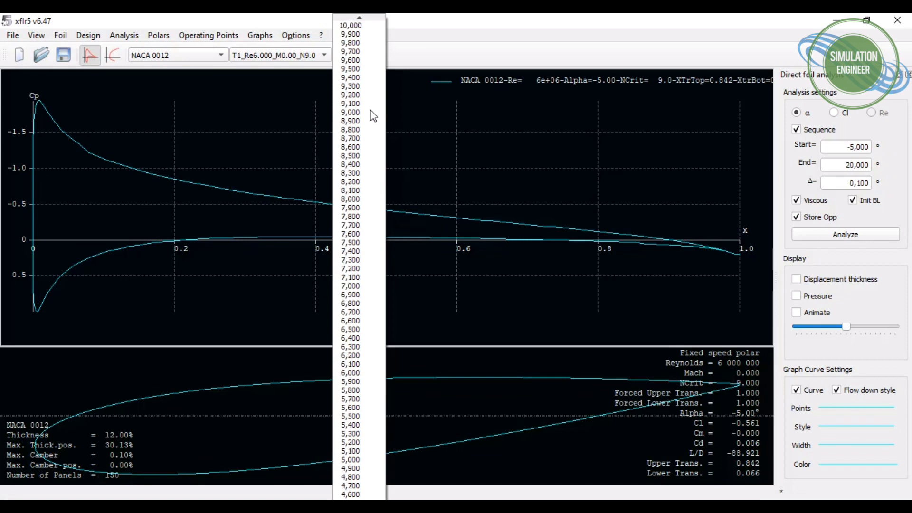
click(355, 131)
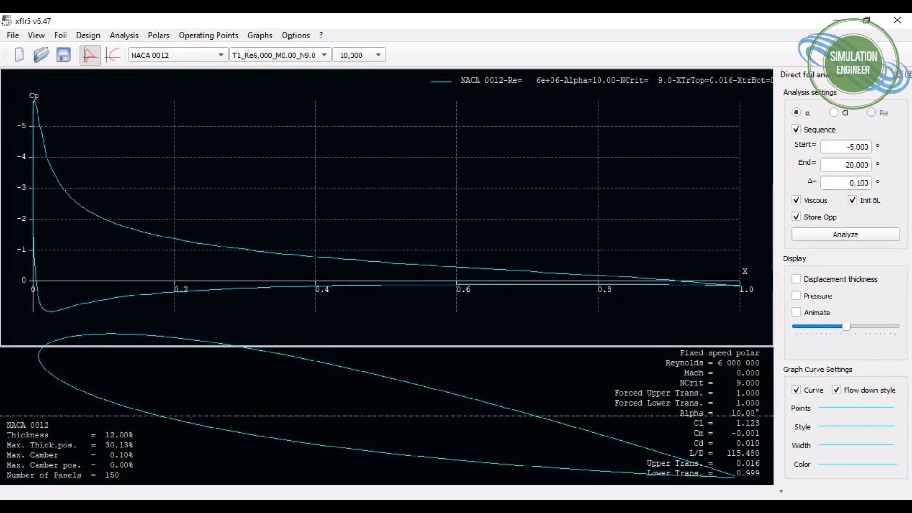
Display the NACA 0012 pressure distribution for the operating point at a 20° angle of attack.
click(356, 56)
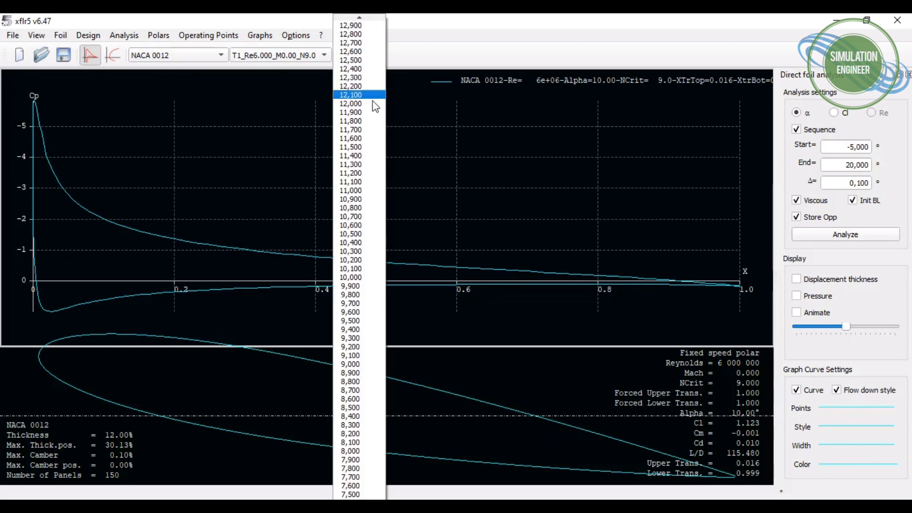
scroll(375, 102, up, 20)
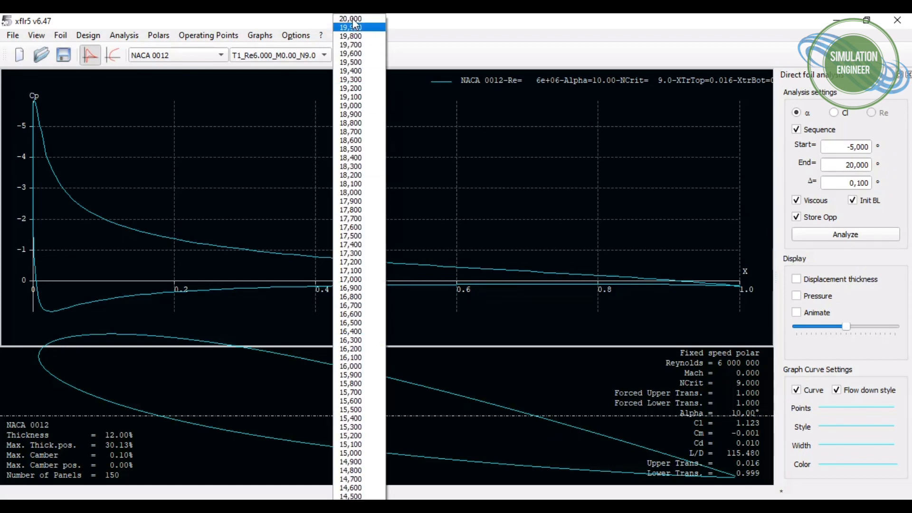
click(354, 19)
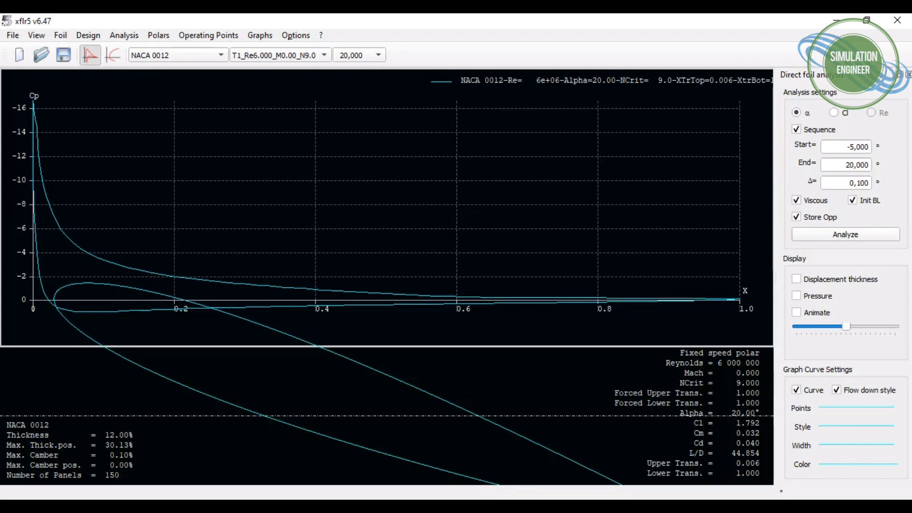
Switch to the XFLR5 How to Guide presentation in WPS Office and view the Validation Study and NACA0012 test case slides.
mouse_move(509, 504)
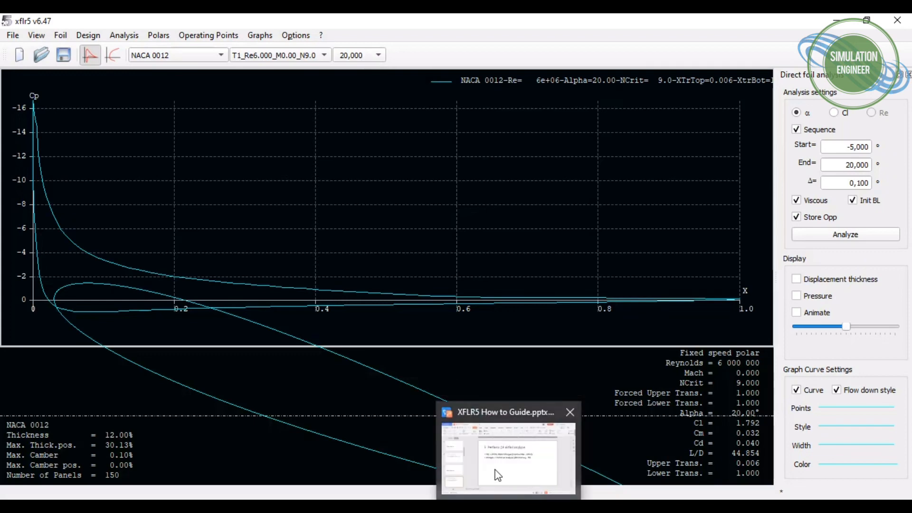
click(474, 455)
scroll(114, 314, down, 2)
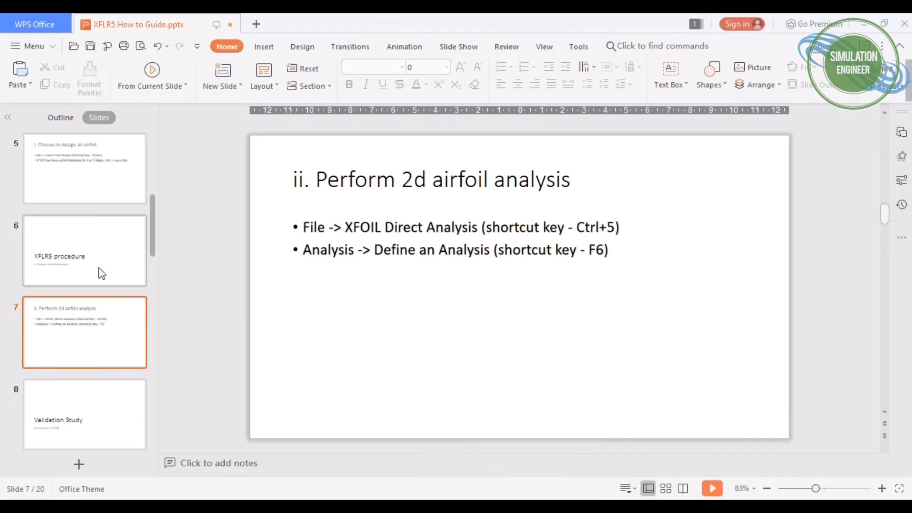
scroll(99, 266, down, 2)
click(82, 322)
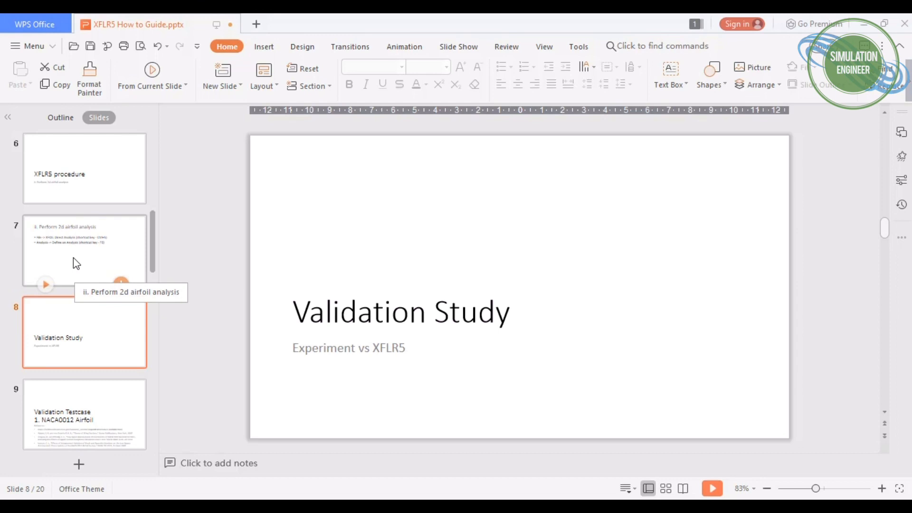
click(78, 401)
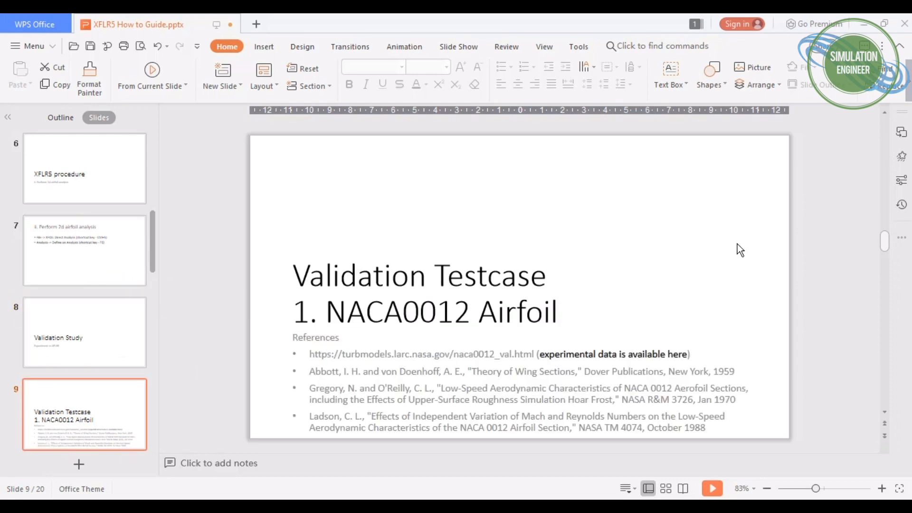
scroll(781, 237, down, 1)
scroll(781, 237, up, 1)
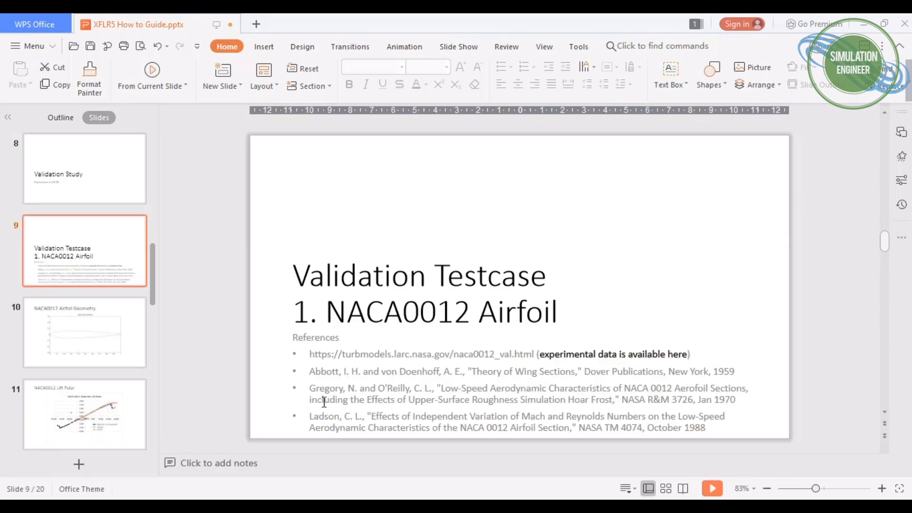
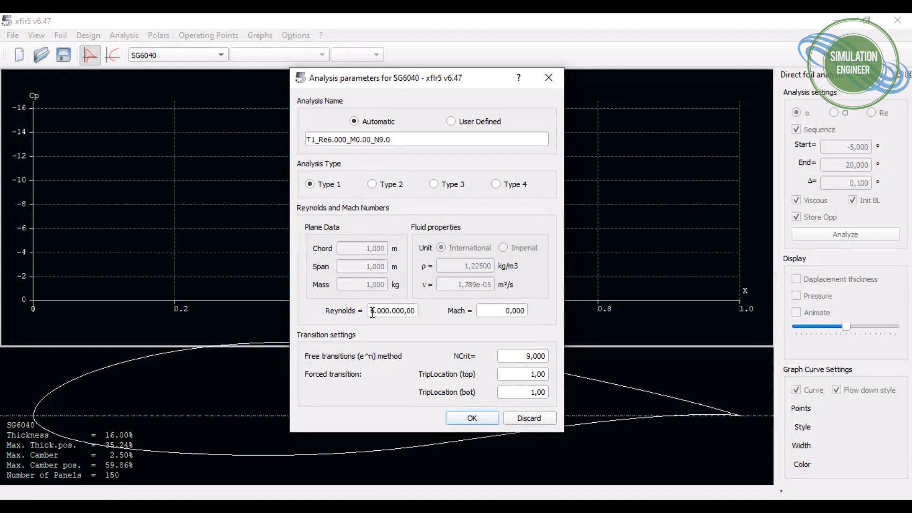
Define the SG6040 Type 1 analysis with a Reynolds number of 3e5.
drag(372, 312, 428, 314)
text(3e5)
click(504, 312)
click(471, 419)
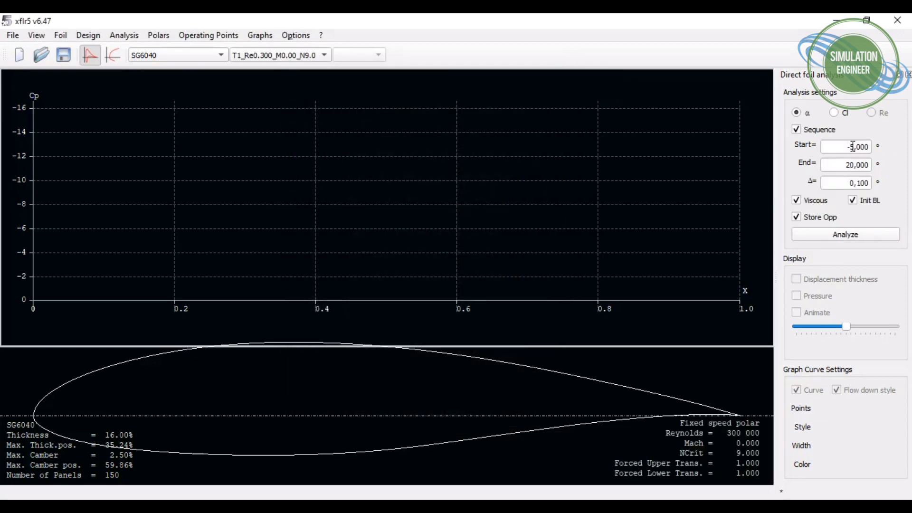
Run the SG6040 analysis as an angle-of-attack sequence from -10° to 15° and close the convergence log.
click(853, 147)
double_click(852, 146)
text(10)
double_click(848, 165)
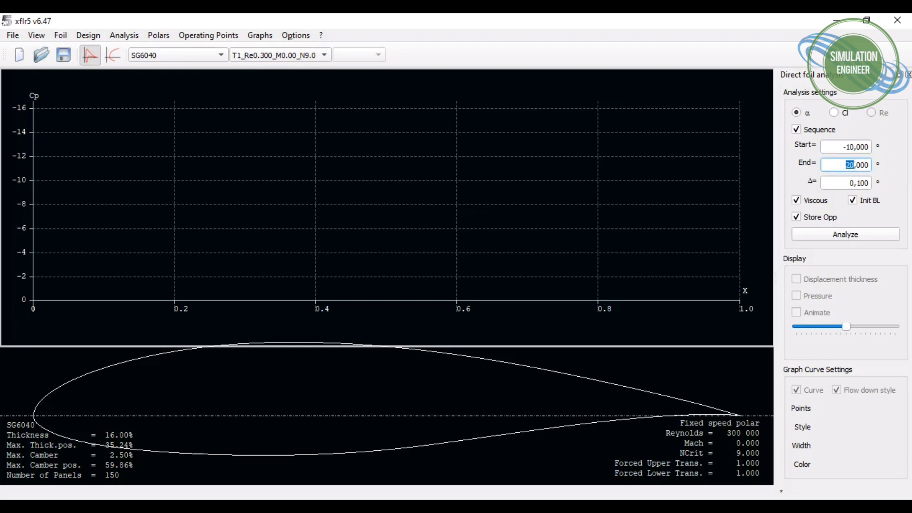
text(15)
click(835, 236)
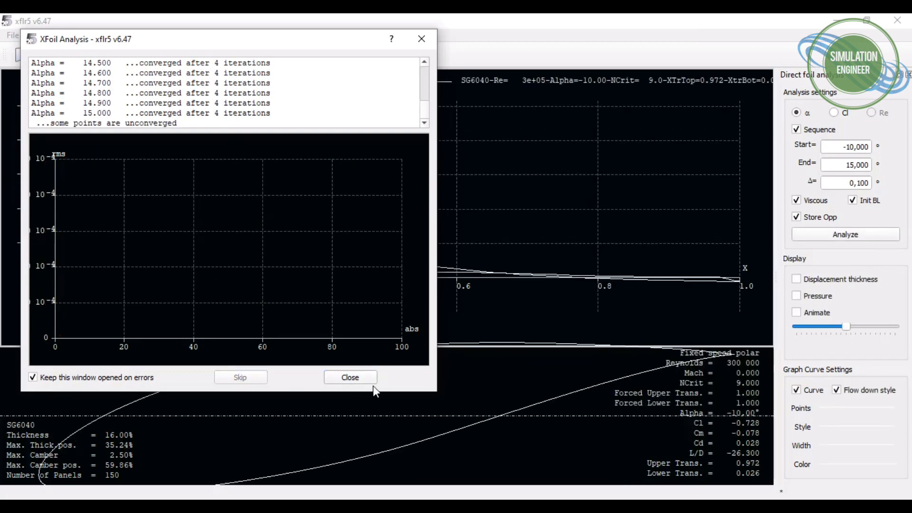
click(365, 377)
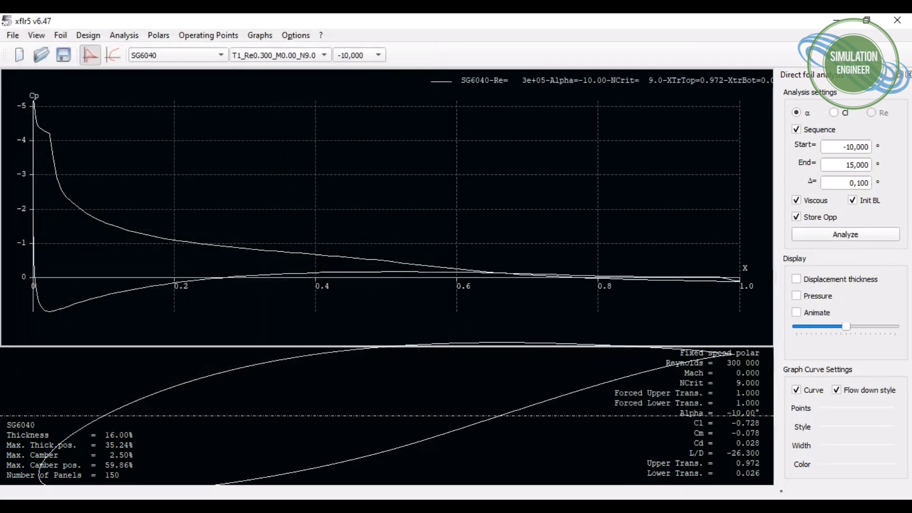
View the polar graphs of both airfoils, examining the Cl versus Alpha graph on its own before returning to all graphs.
click(111, 56)
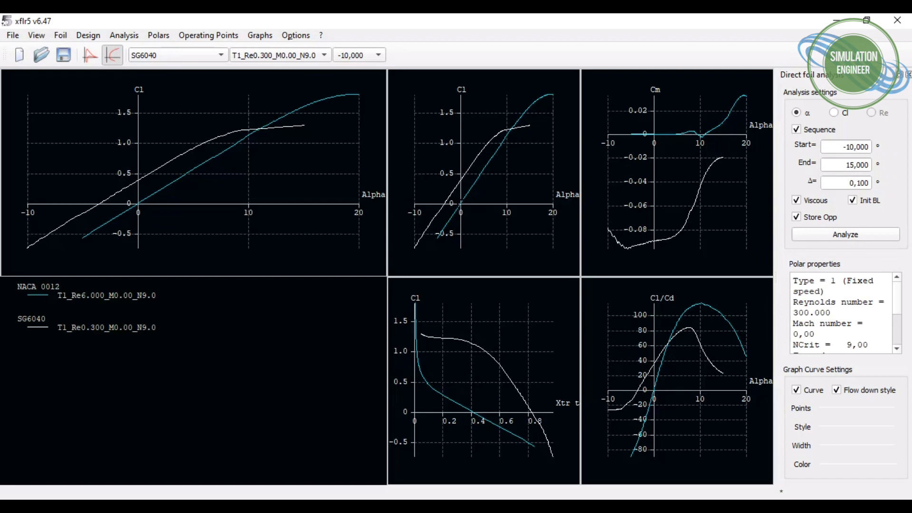
key(1)
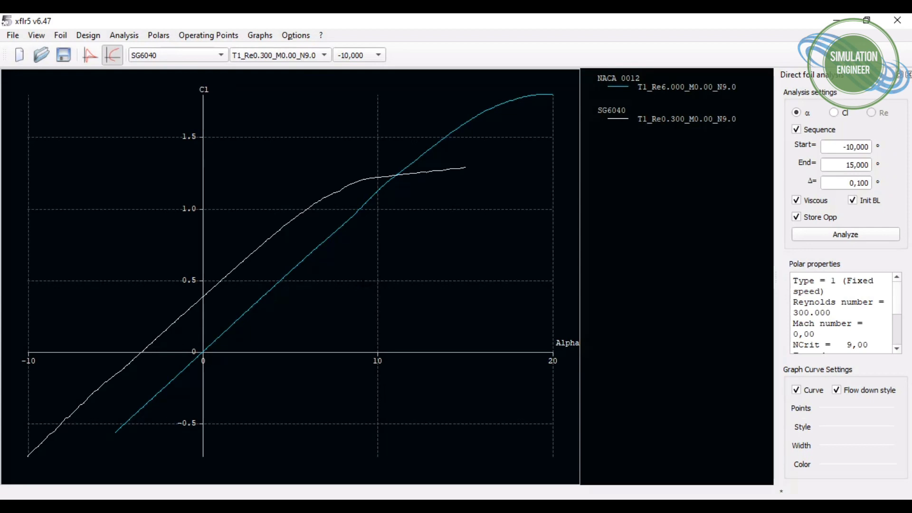
key(a)
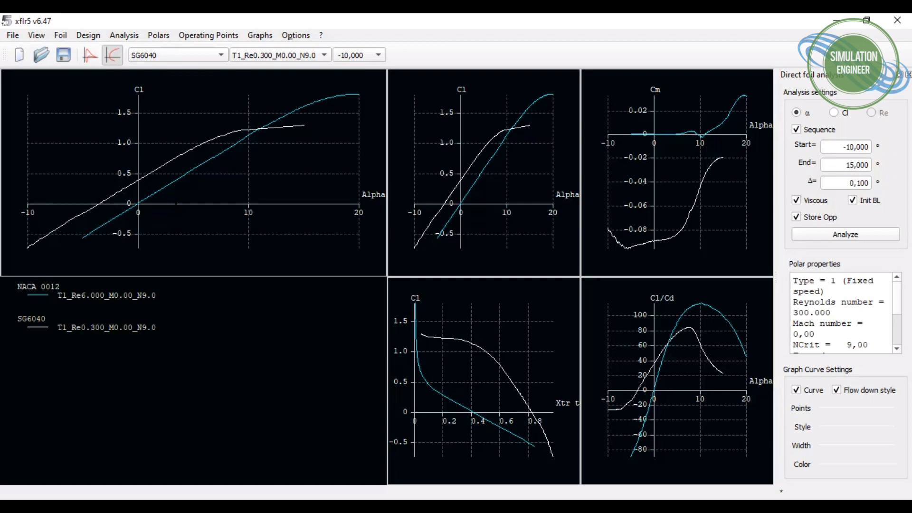
key(1)
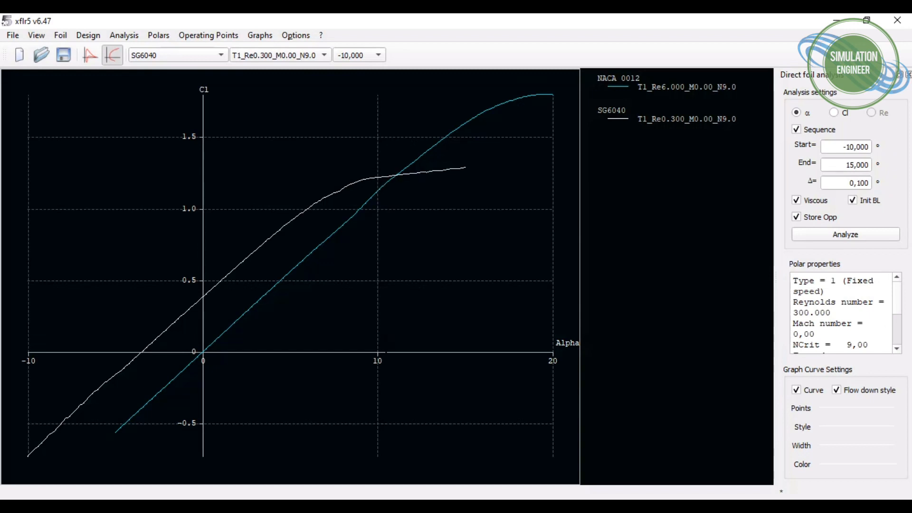
key(a)
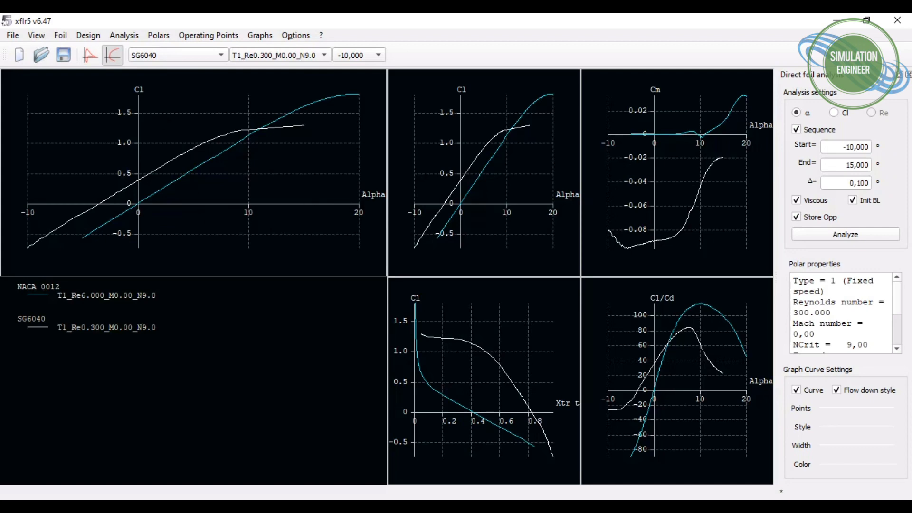
Set the X-axis variable of the large Cl versus Alpha graph to Cd.
double_click(248, 197)
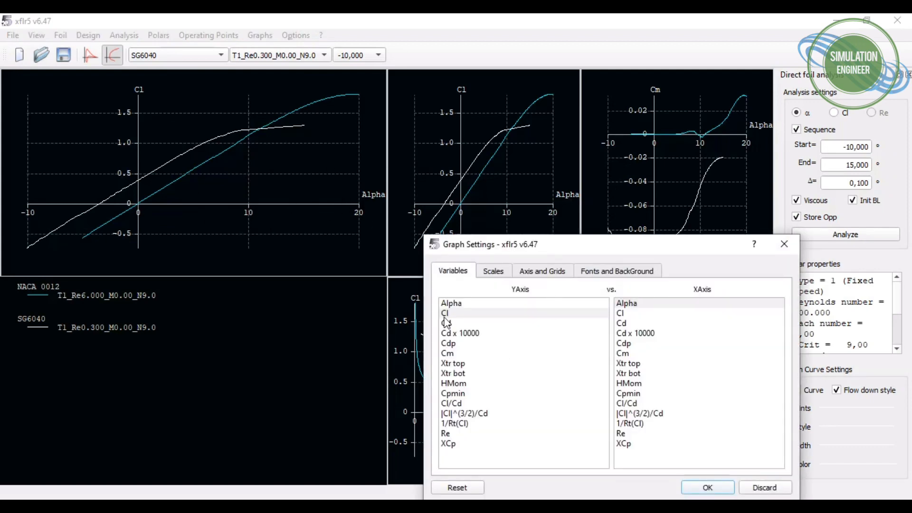
click(624, 326)
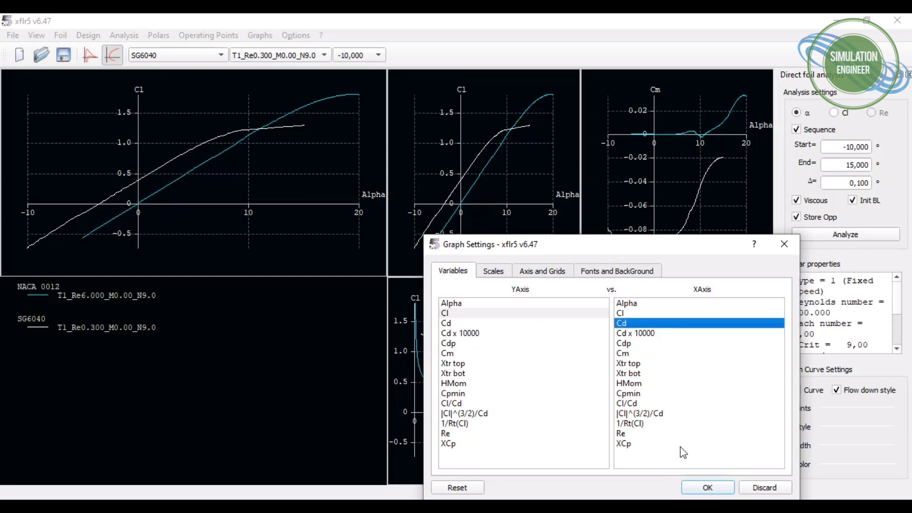
click(707, 487)
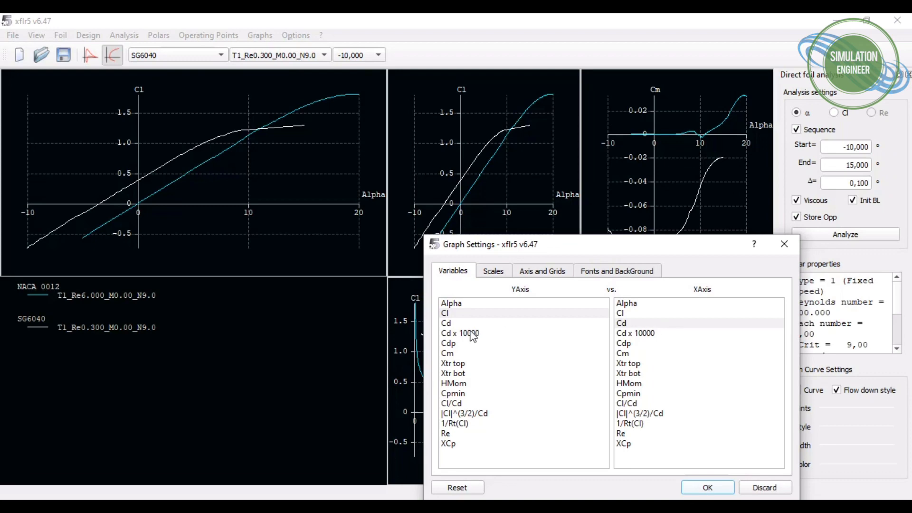
click(708, 487)
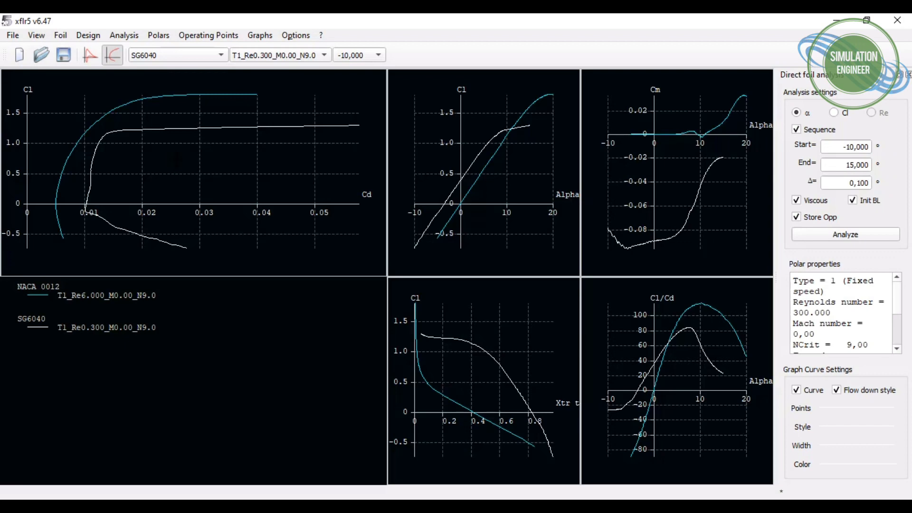
double_click(177, 161)
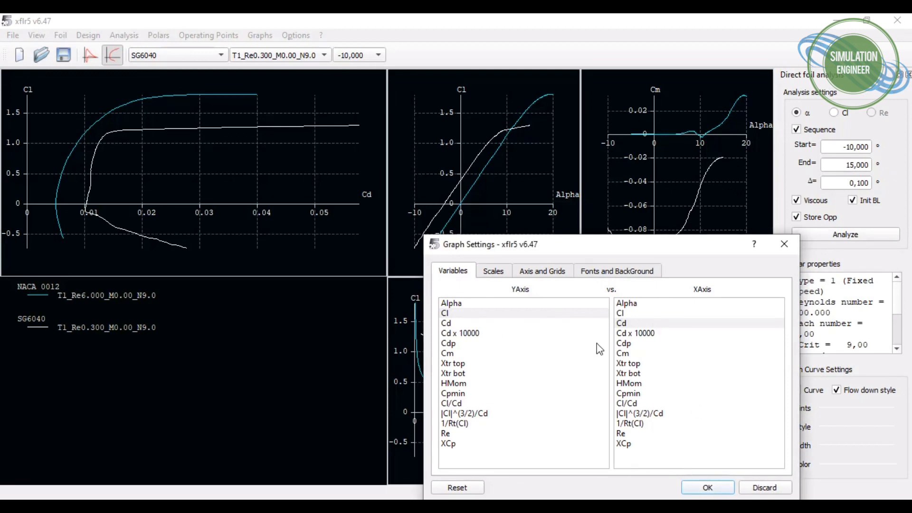
click(704, 490)
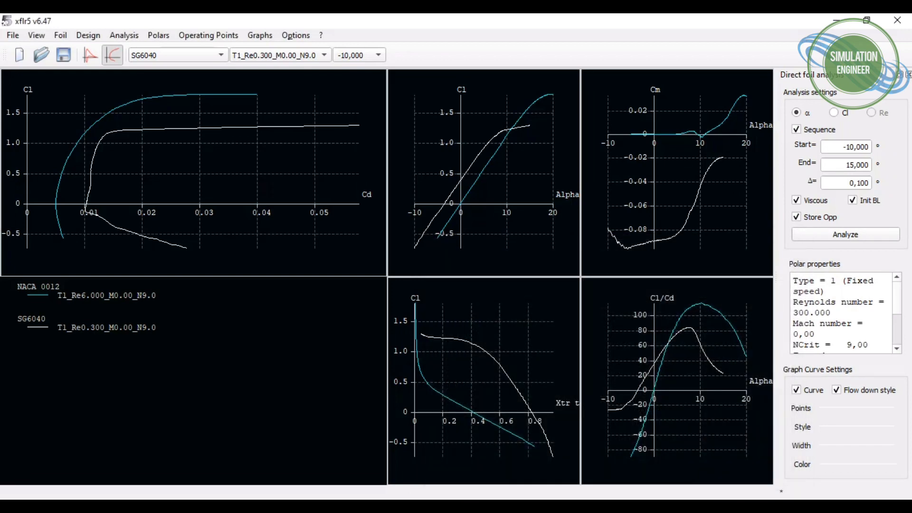
Open the export of the Cl versus Cd graph as a CSV file, check its file name, and cancel the export.
right_click(191, 171)
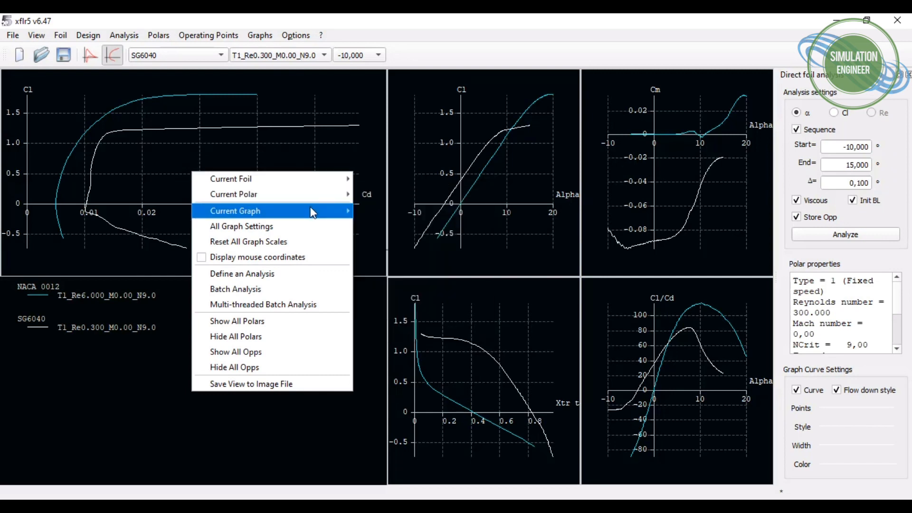
mouse_move(312, 210)
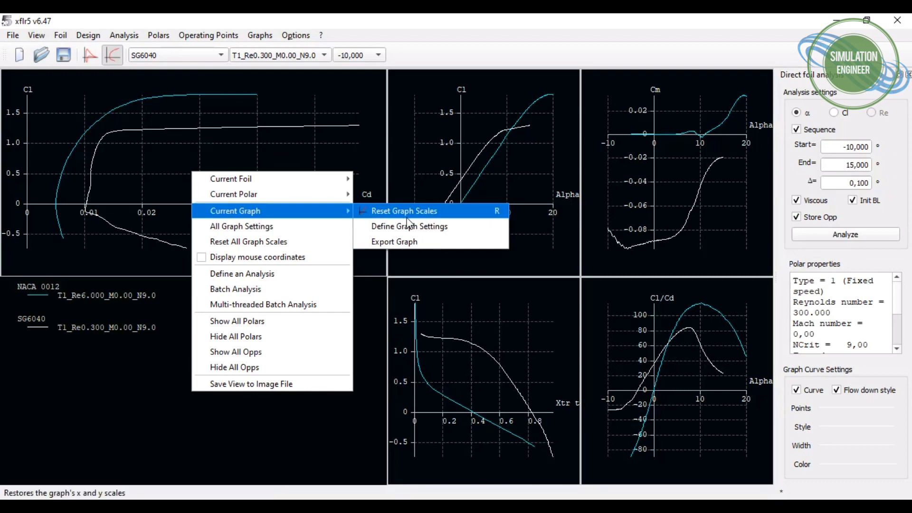
click(412, 244)
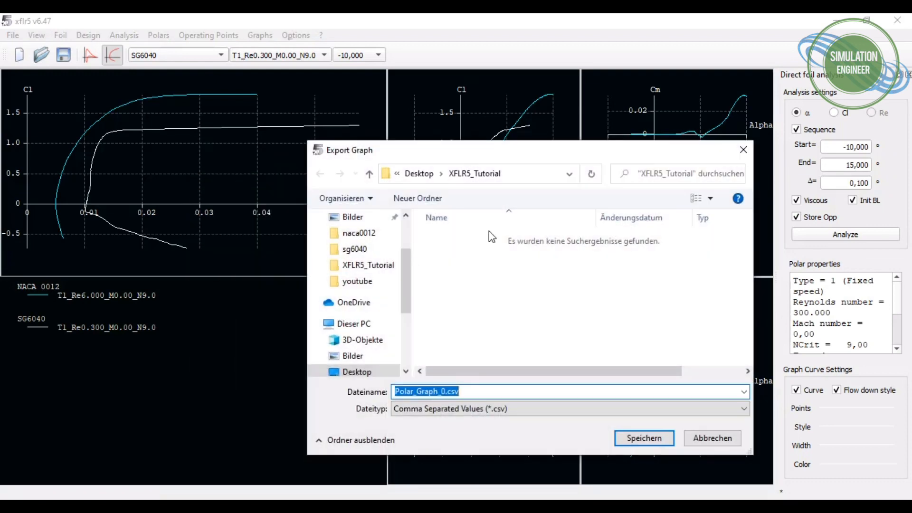
click(476, 390)
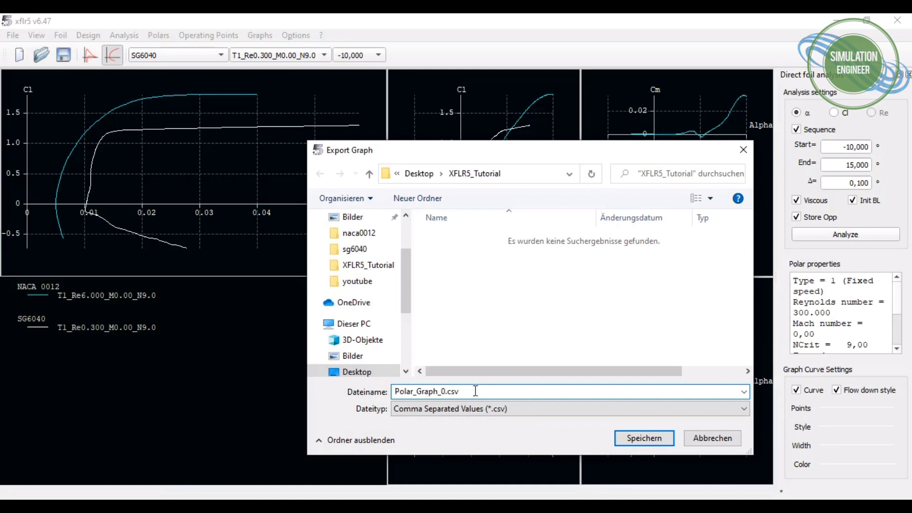
double_click(438, 392)
click(467, 391)
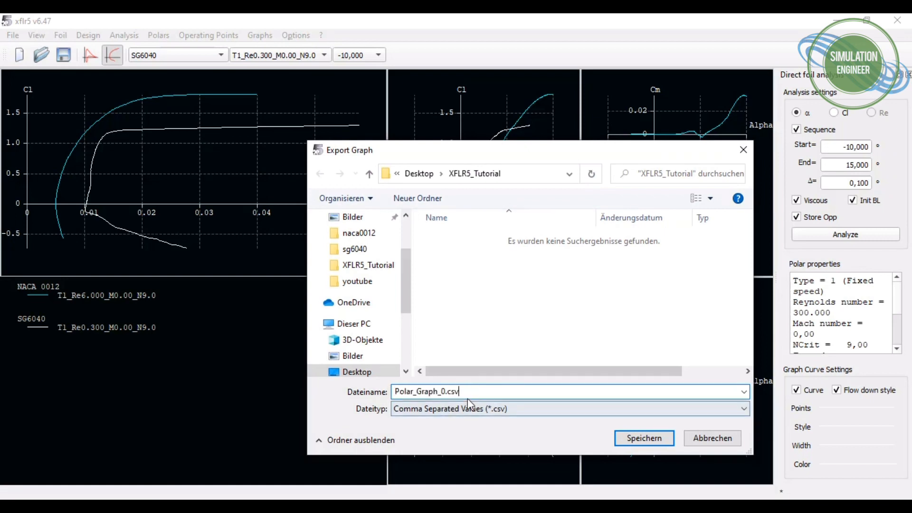
click(729, 442)
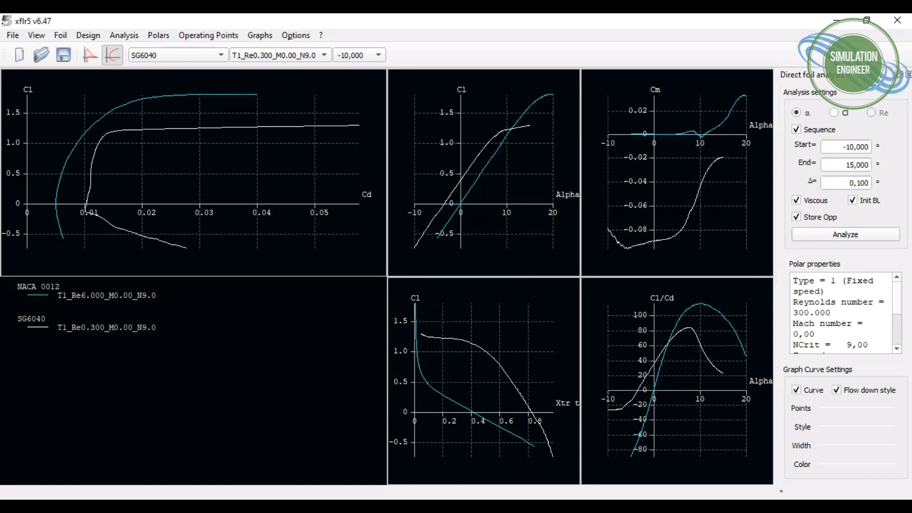
Switch to the WPS Office presentation and view the SG6040 Airfoil Lift slide comparing experiment with XFLR5.
key(alt+Tab)
scroll(70, 329, down, 1)
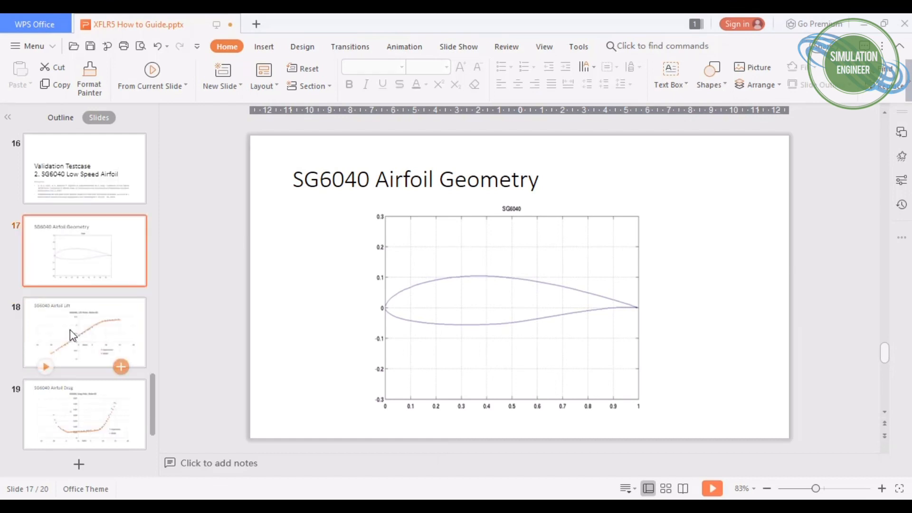
click(71, 331)
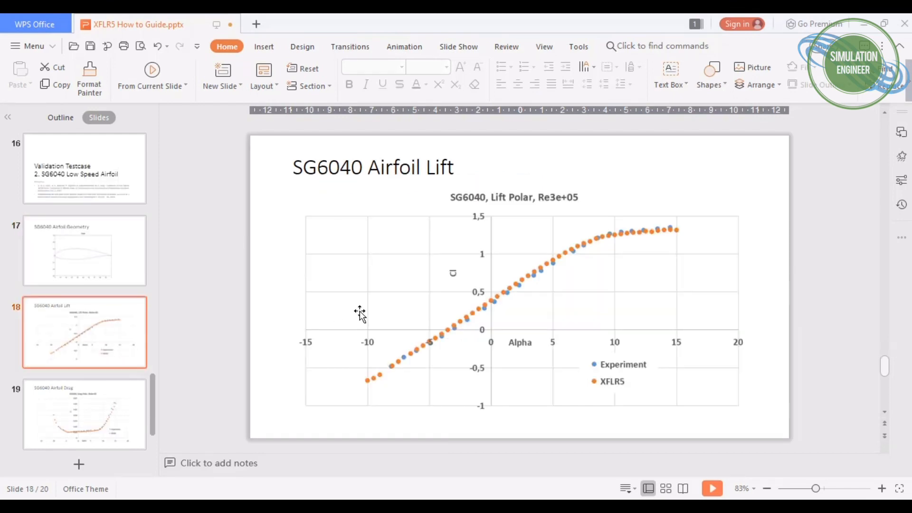